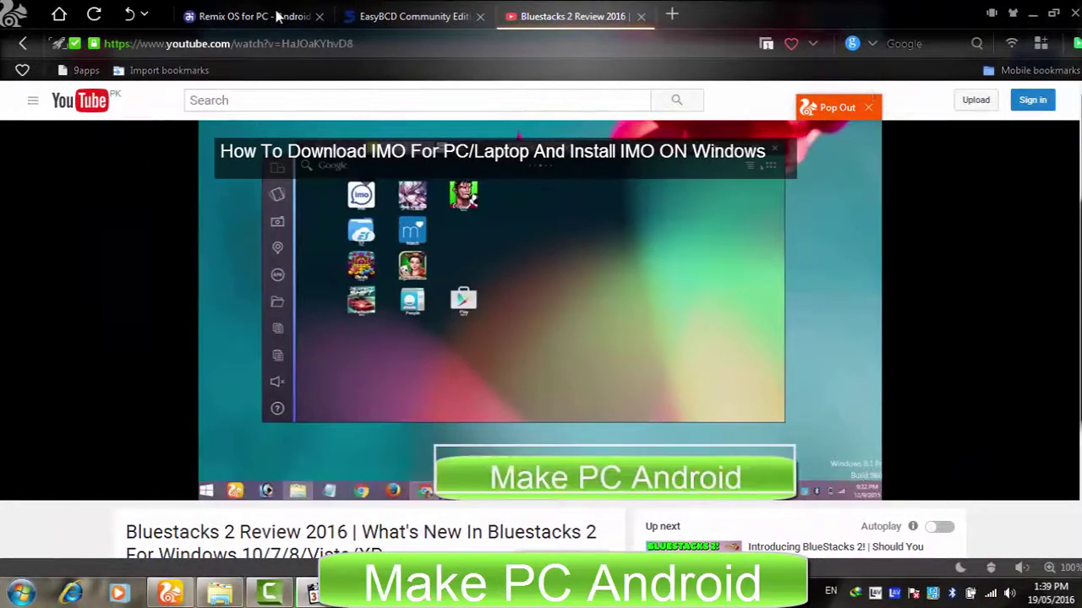
Switch to the Remix OS for PC tab and close the Bluestacks 2 Review YouTube tab
click(279, 17)
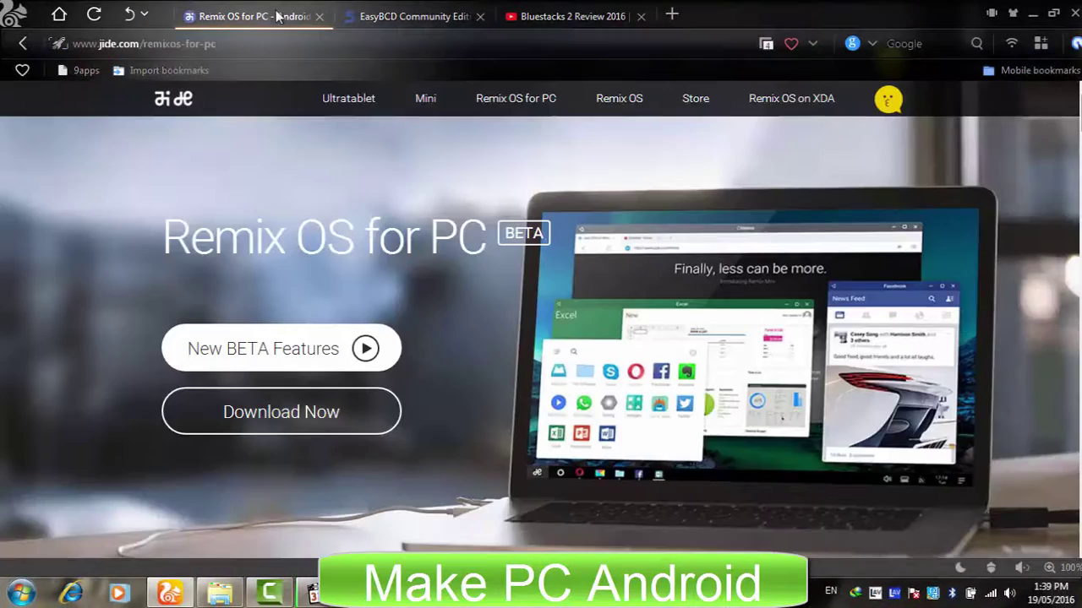
click(641, 17)
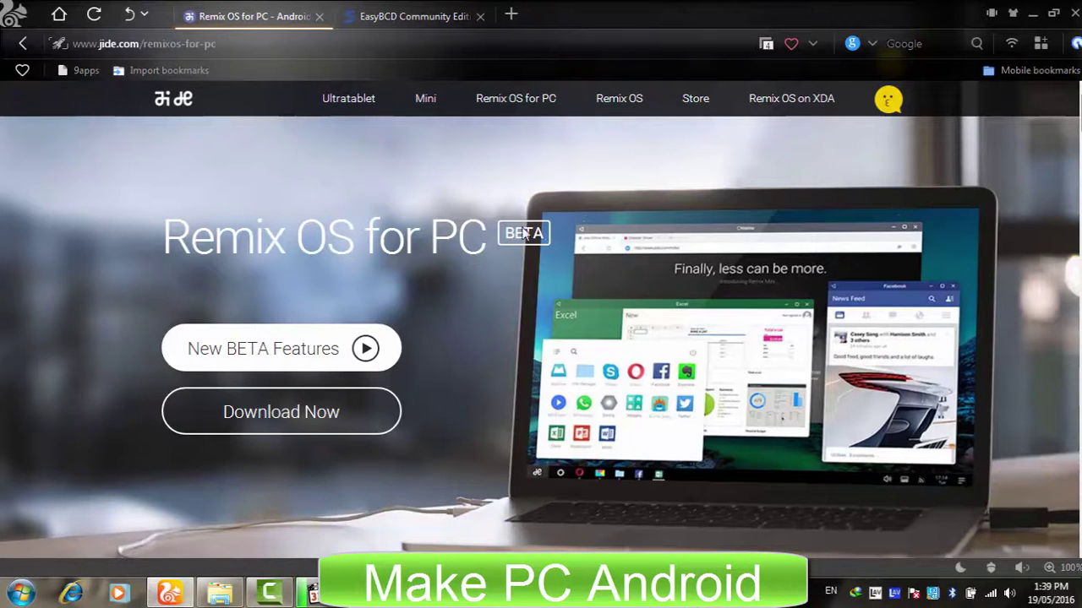
Google 'winrar' in a new tab and open the WinRAR download result
click(509, 18)
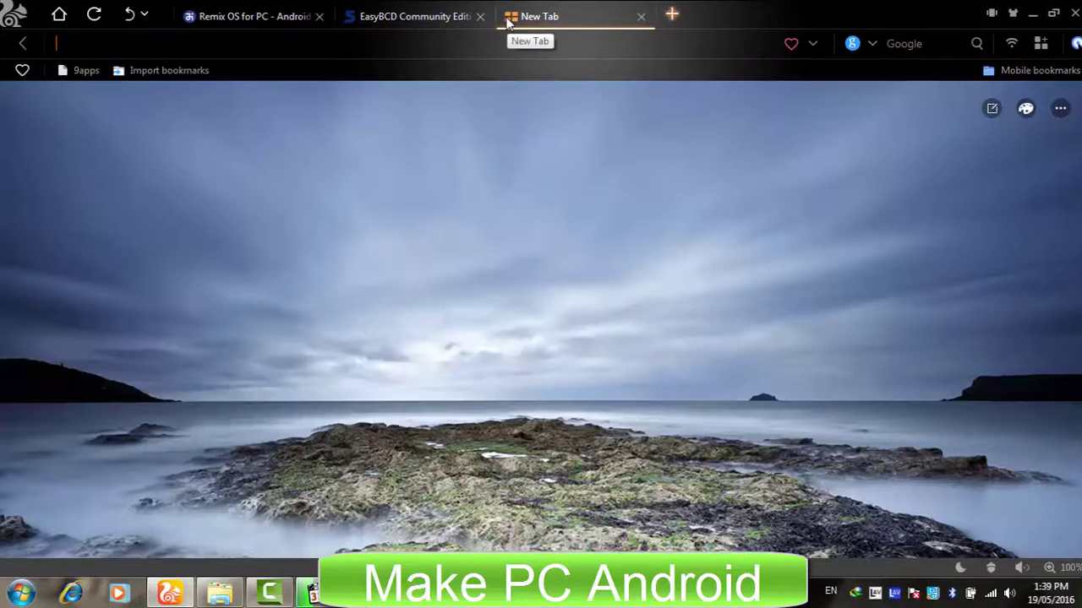
text(winr)
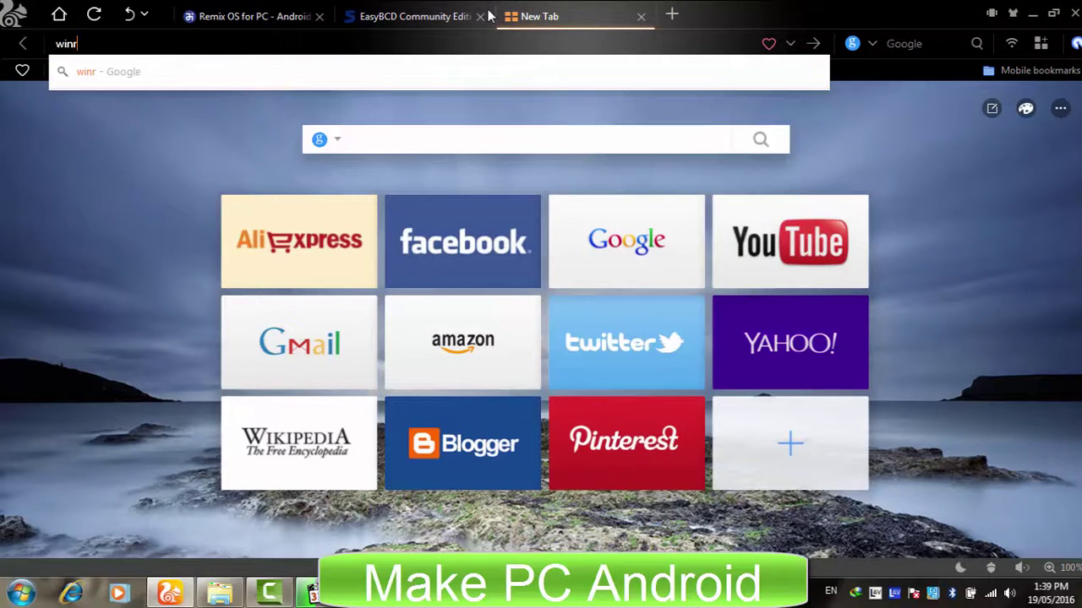
text(ar)
key(Return)
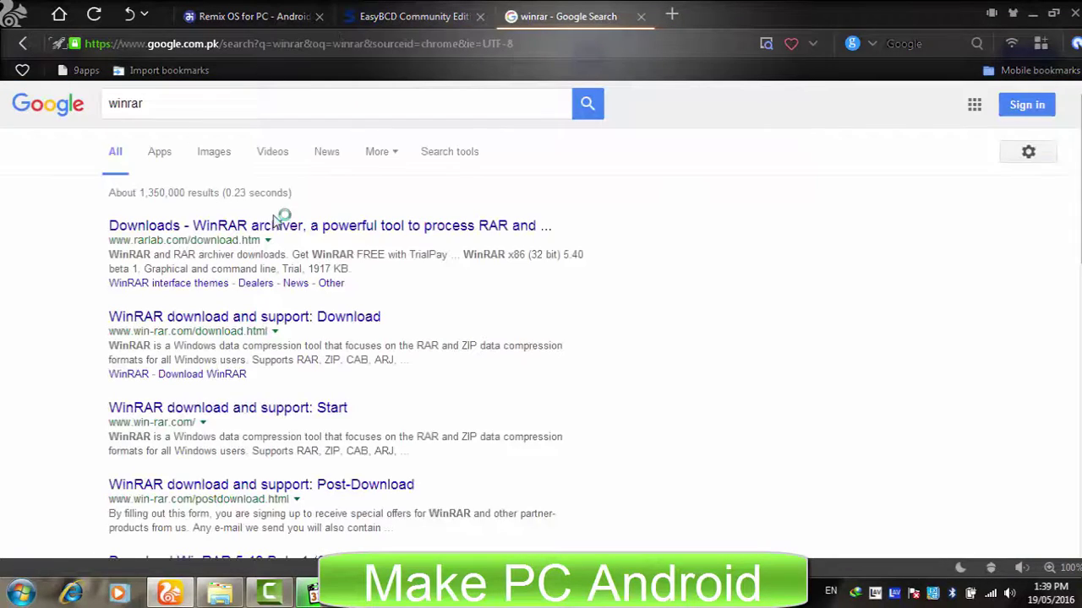
click(330, 226)
Scroll through the Remix OS for PC overview and highlight the 'Old dog, new tricks.' heading
click(240, 8)
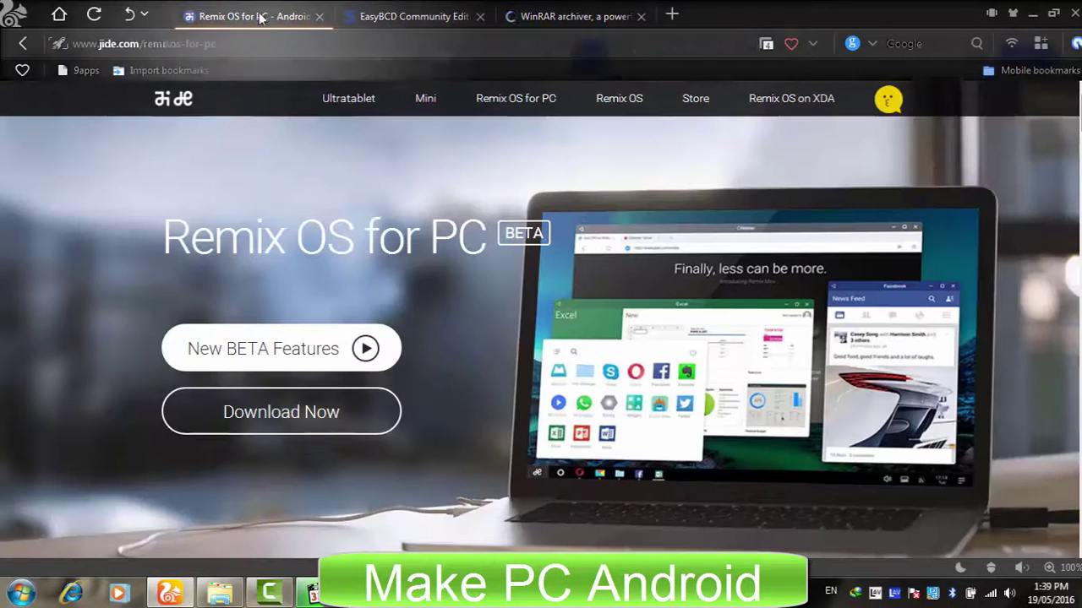
scroll(417, 275, down, 10)
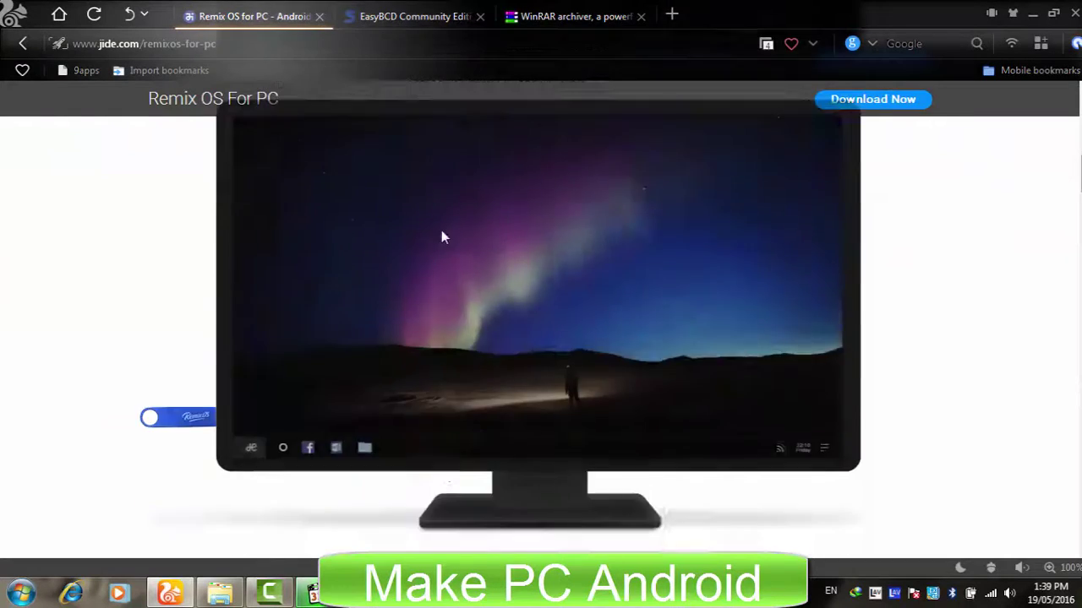
scroll(442, 234, down, 4)
scroll(445, 234, down, 6)
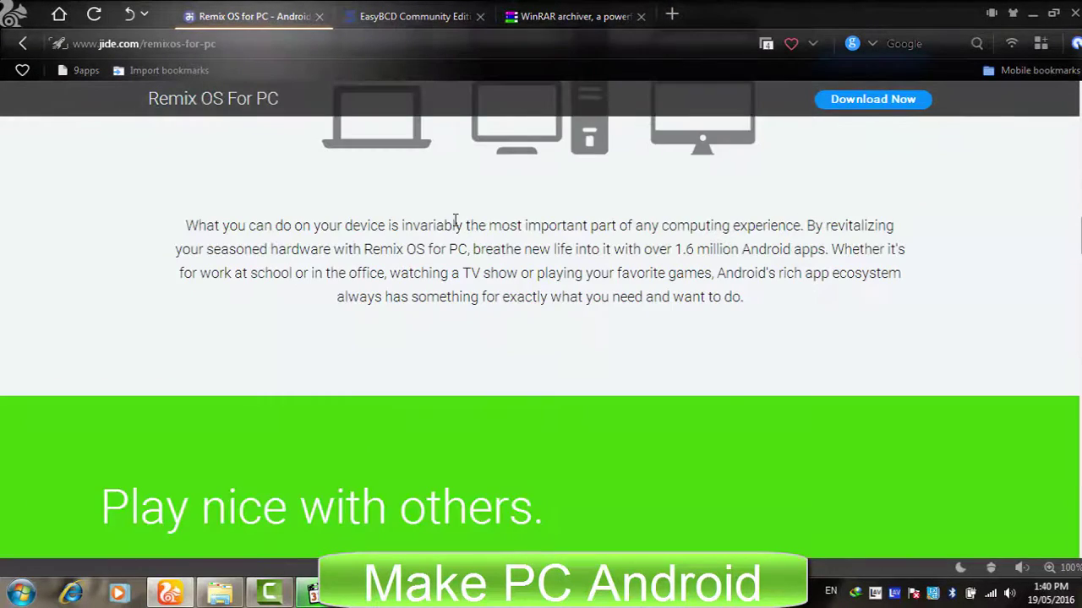
scroll(456, 222, down, 6)
scroll(453, 220, up, 4)
scroll(449, 218, up, 2)
scroll(447, 218, up, 3)
scroll(446, 218, up, 1)
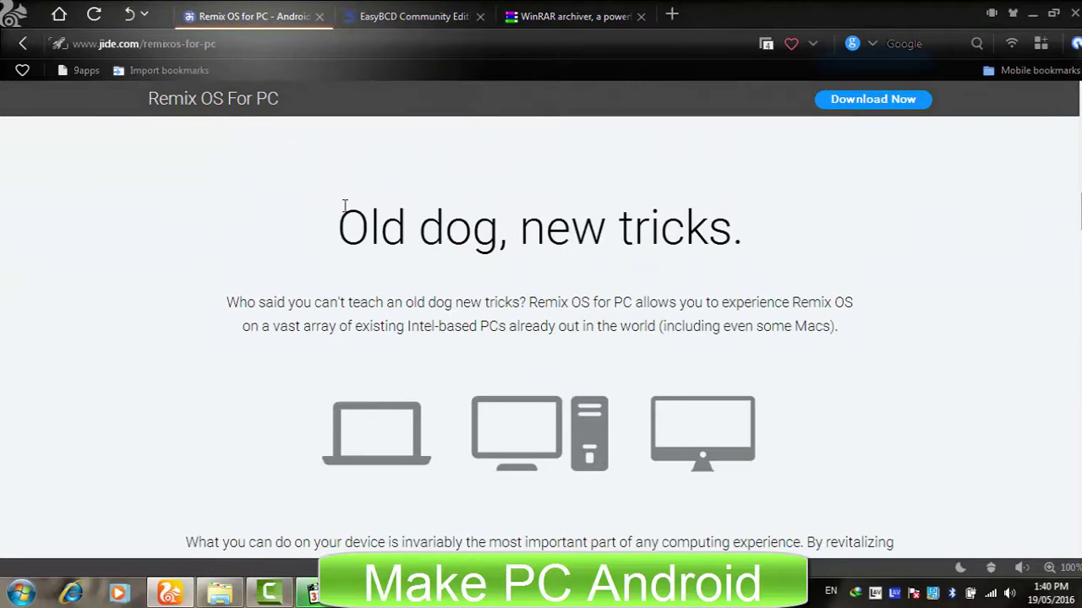
drag(314, 219, 741, 184)
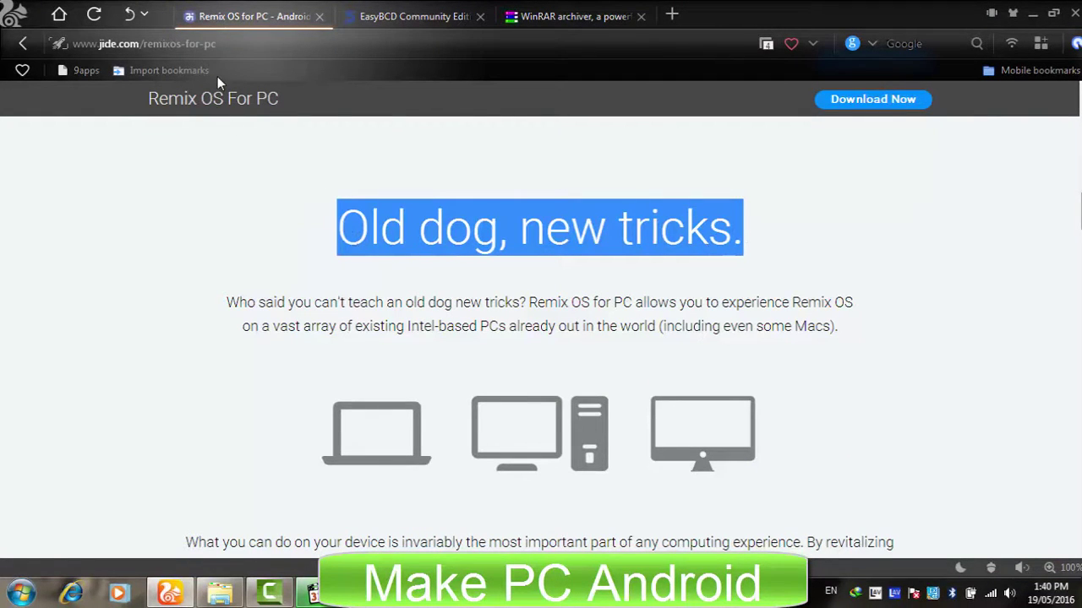
scroll(463, 342, down, 10)
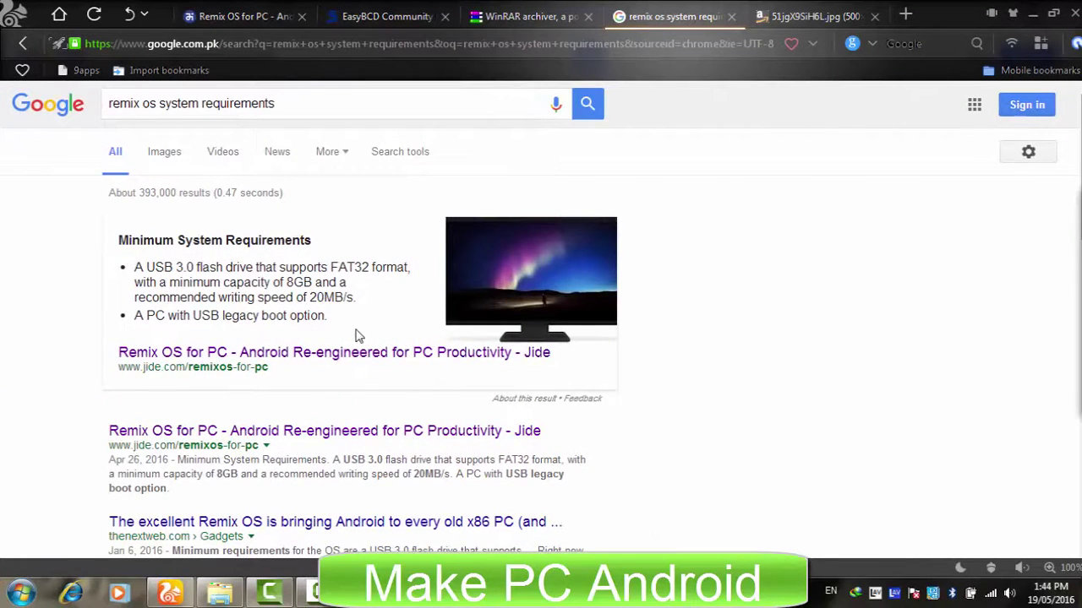
Highlight the minimum requirements: 8GB 20MB/s USB 3.0 flash drive and USB legacy boot support
drag(121, 240, 319, 240)
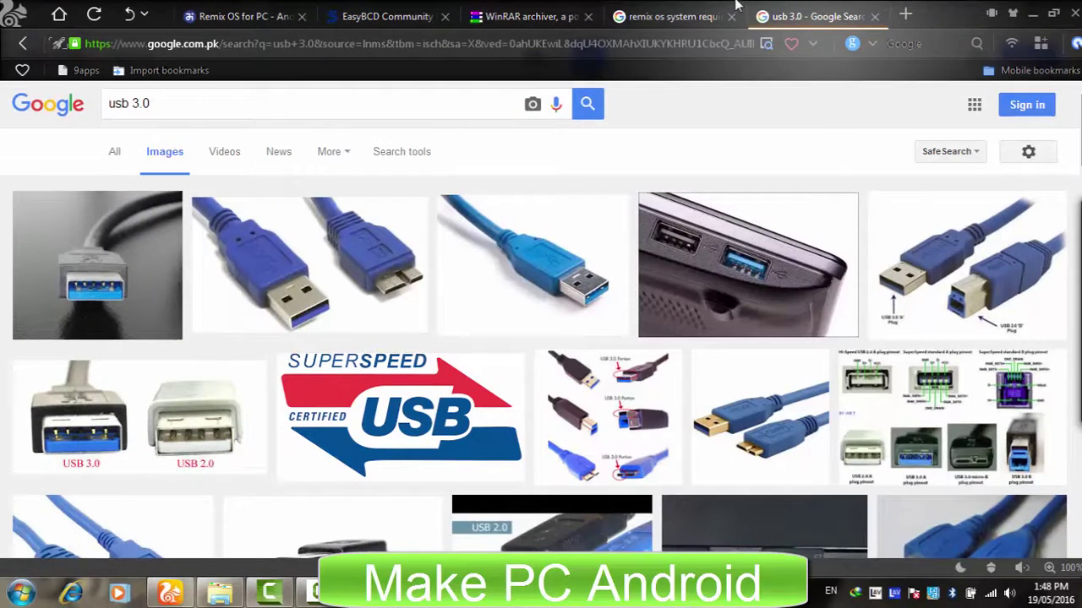
click(676, 16)
drag(251, 282, 358, 294)
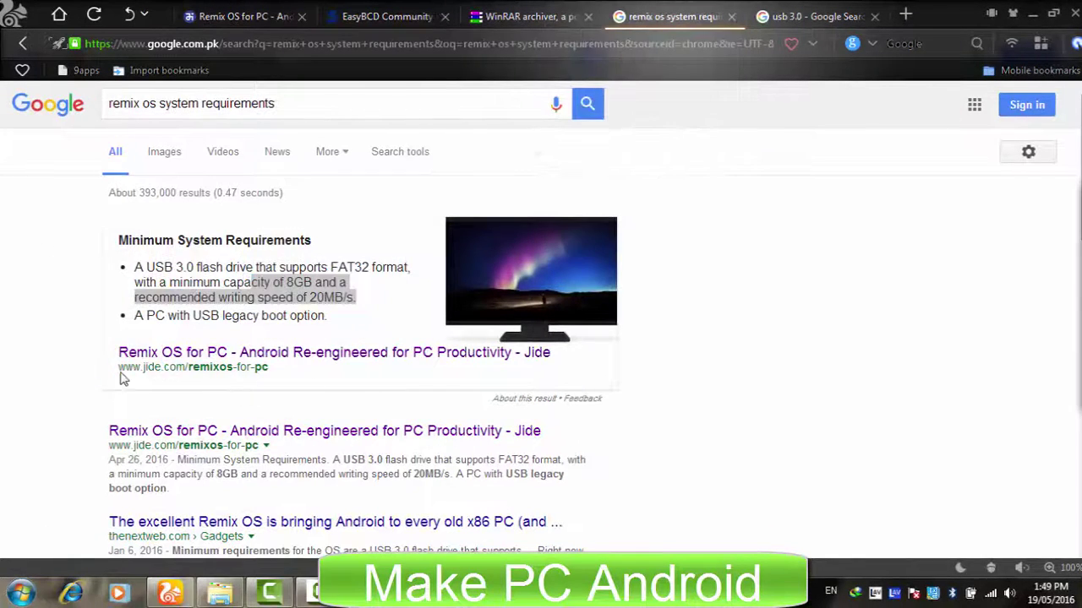
drag(131, 321, 344, 310)
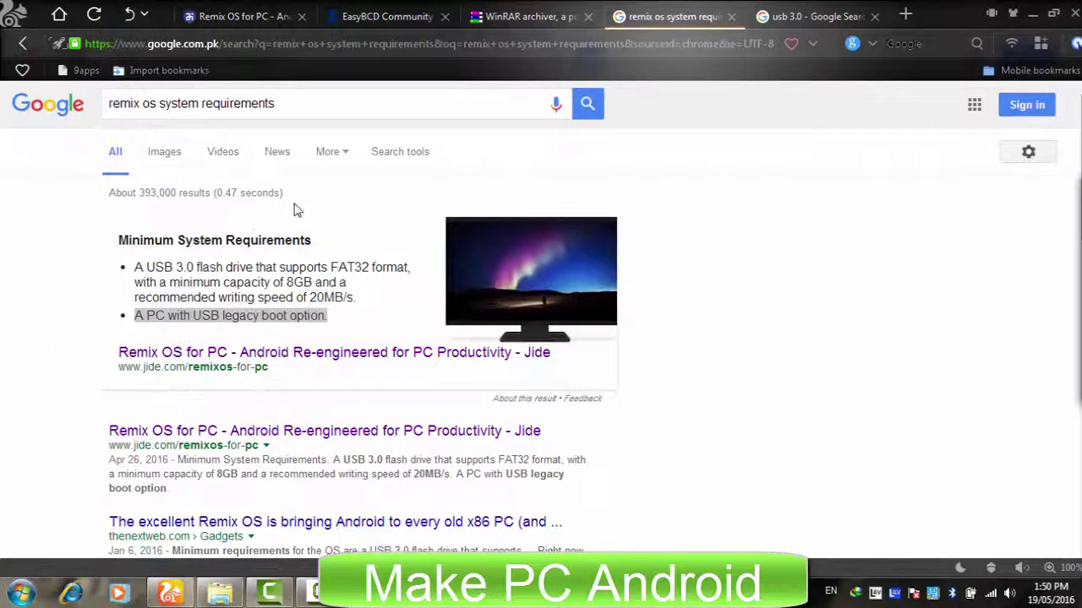
Close the 'remix os system requirements' and 'usb 3.0' Google Search tabs
middle_click(699, 20)
click(695, 17)
middle_click(695, 16)
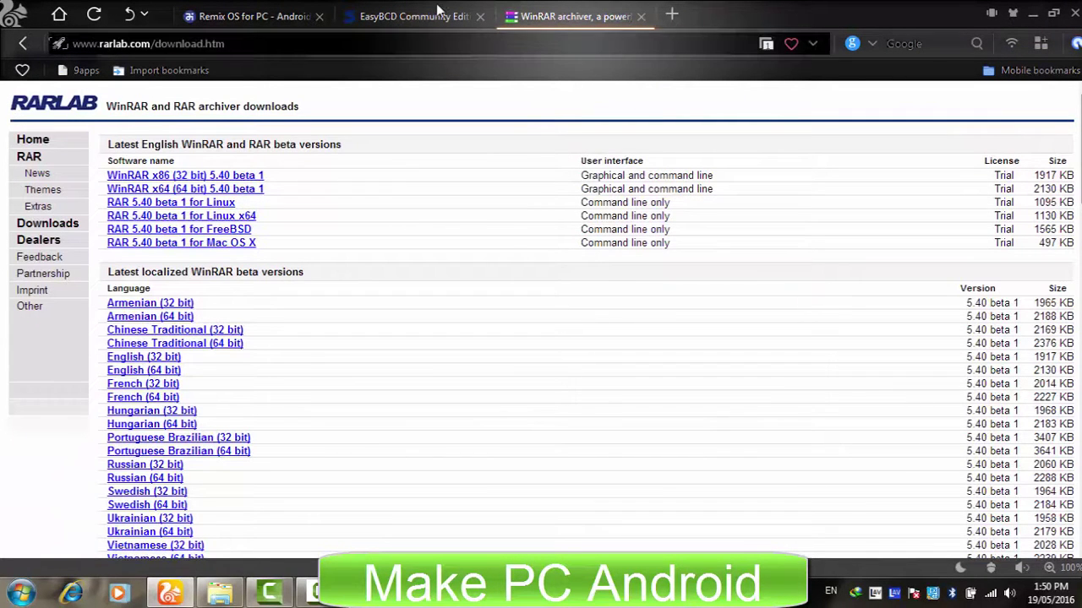
Look through the Remix OS, EasyBCD and WinRAR tabs, ending on Remix OS for PC
click(220, 19)
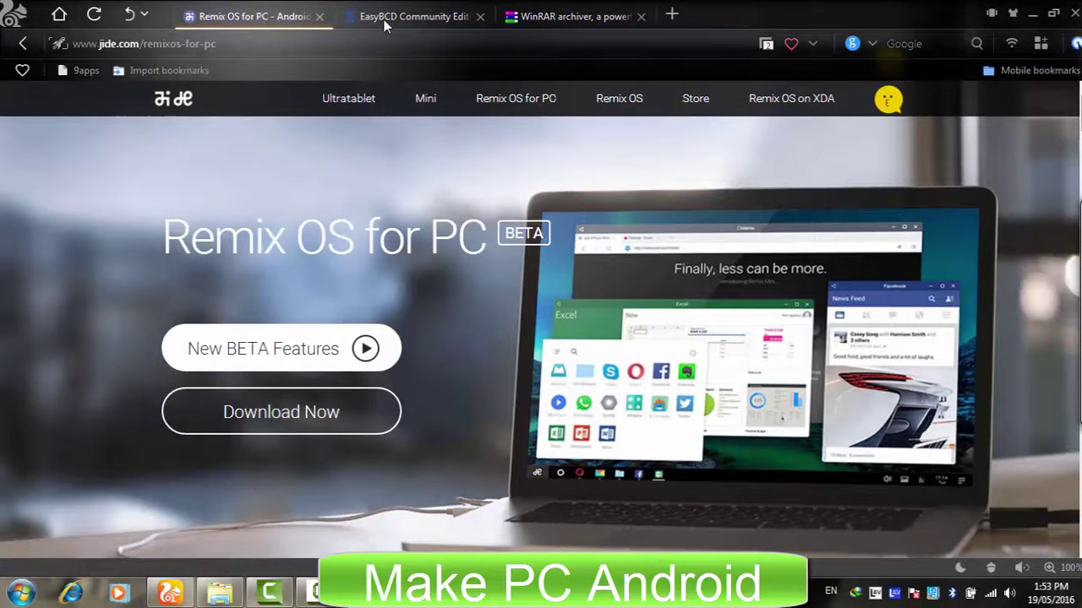
click(425, 17)
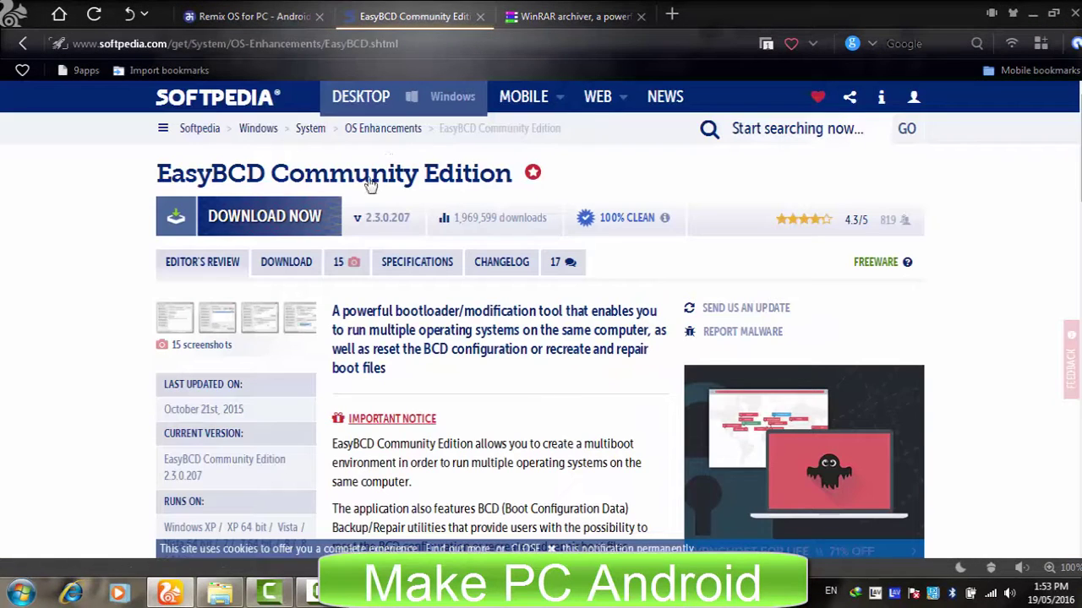
key(ctrl+Tab)
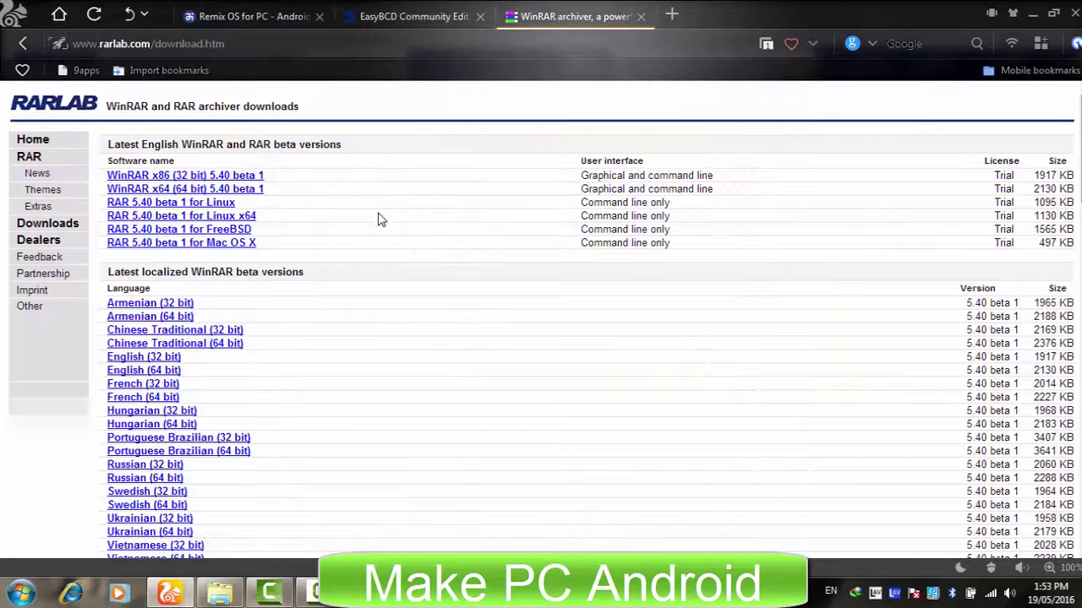
click(234, 17)
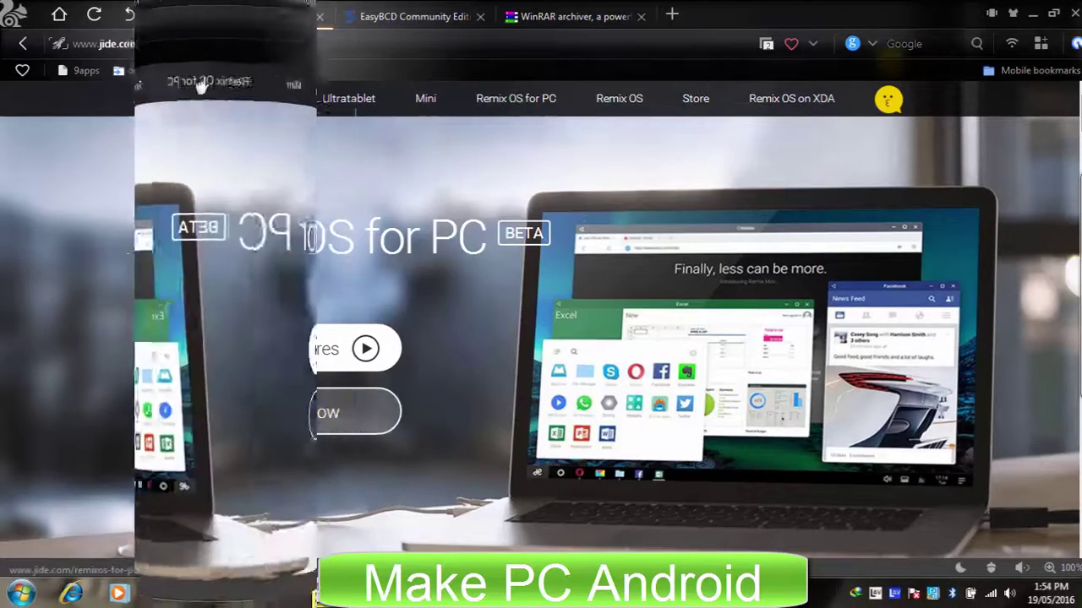
Compare the 32-bit and 64-bit download cards and download the 64-bit Remix OS build
click(284, 412)
scroll(473, 305, down, 4)
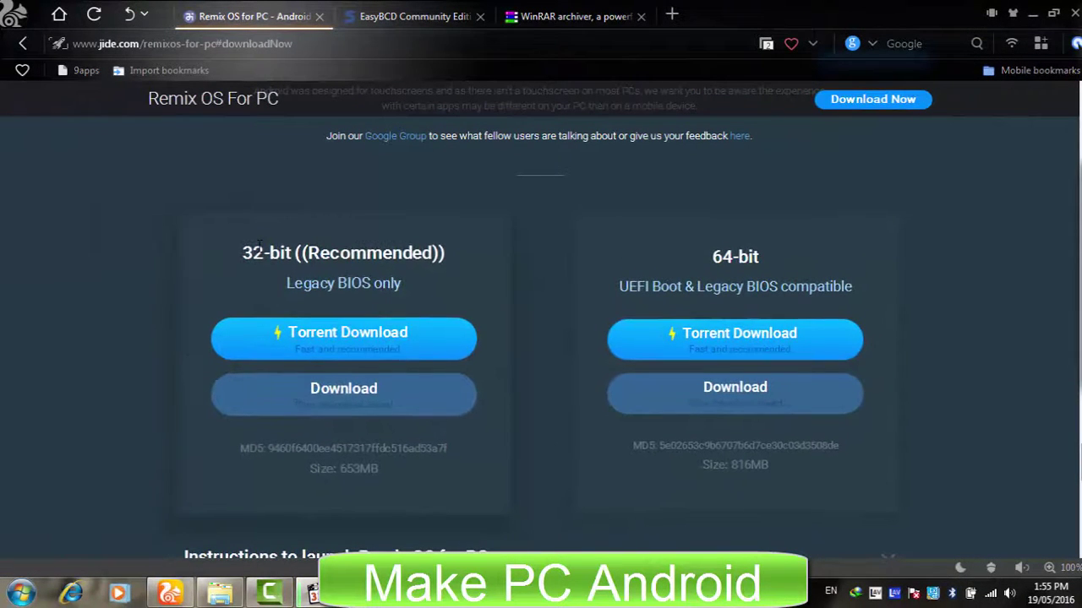
drag(247, 245, 311, 252)
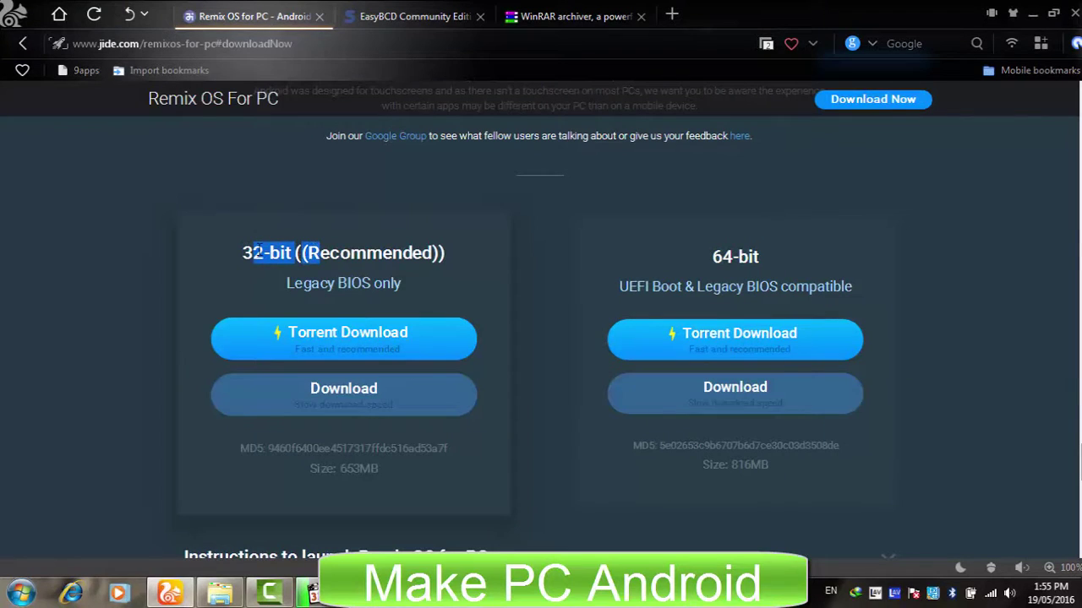
triple_click(257, 252)
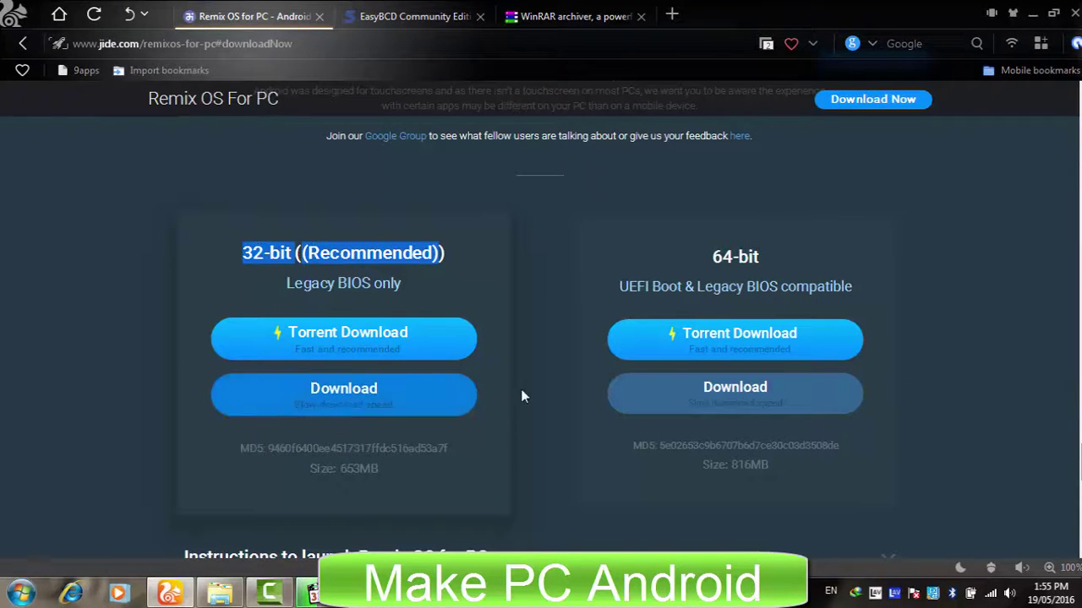
drag(759, 253, 714, 256)
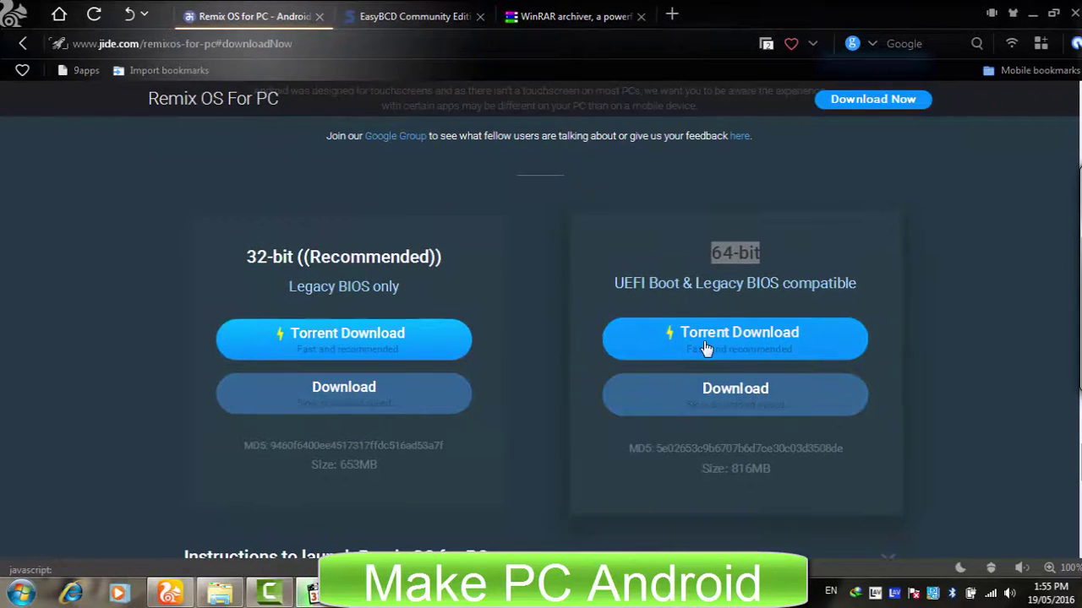
double_click(749, 254)
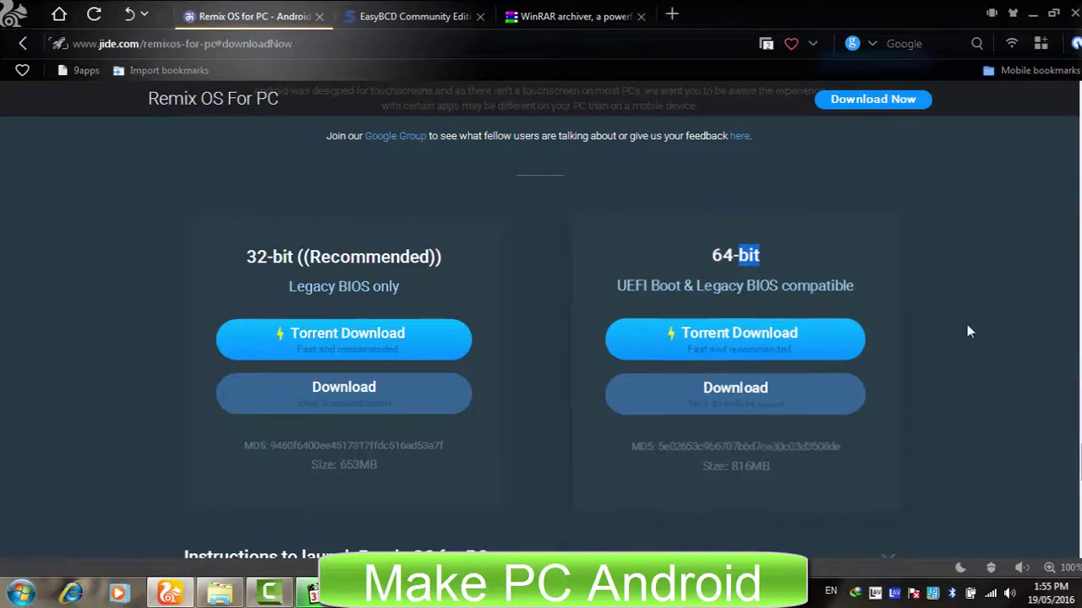
click(659, 289)
click(693, 406)
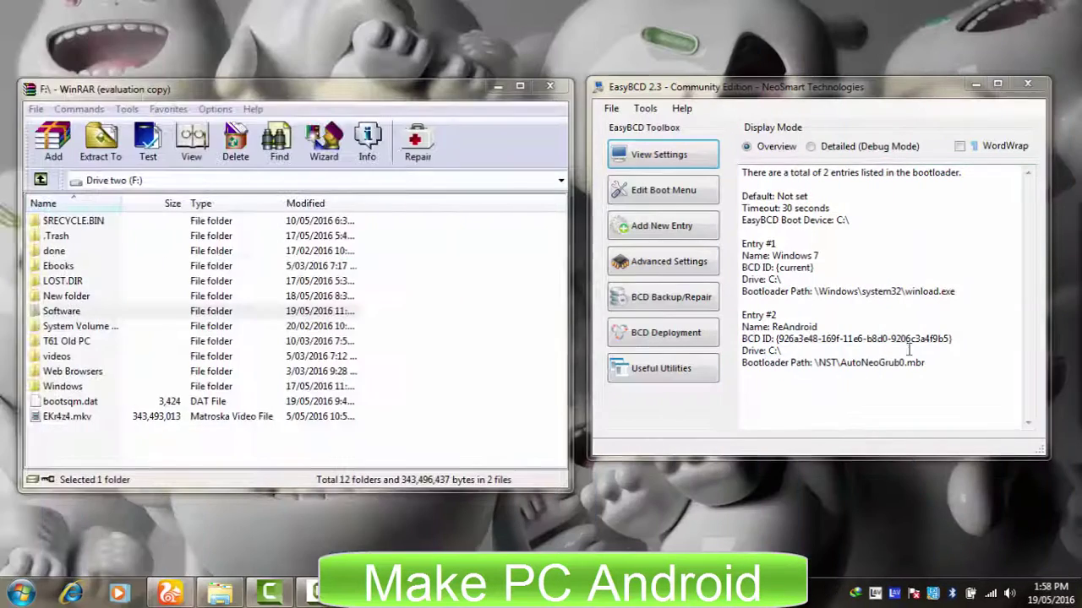
Reposition the EasyBCD bootloader window and the WinRAR drive listing window
drag(740, 88, 730, 92)
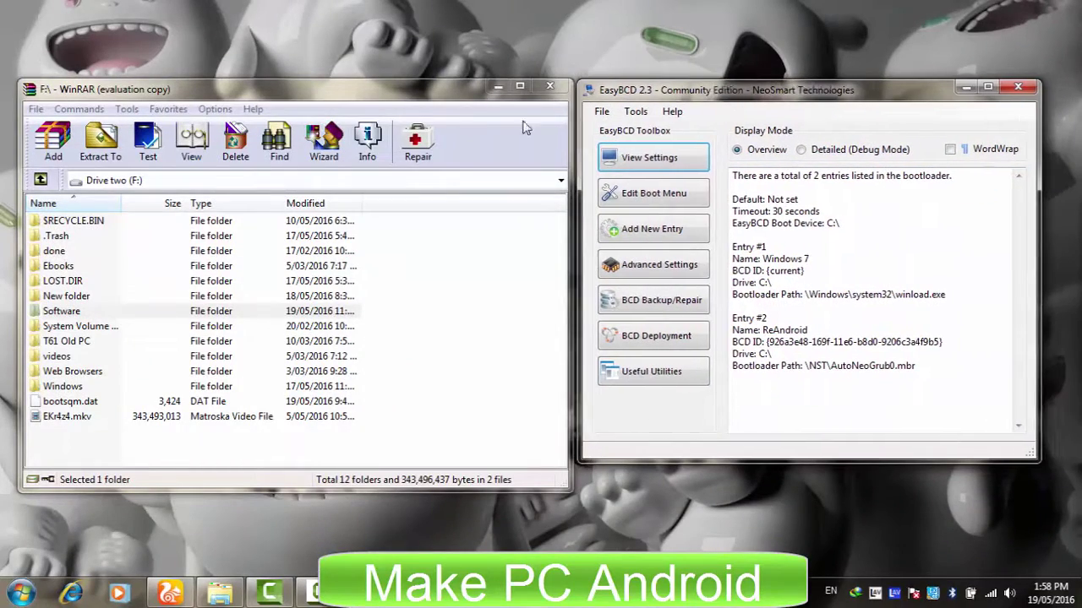
drag(342, 99, 351, 74)
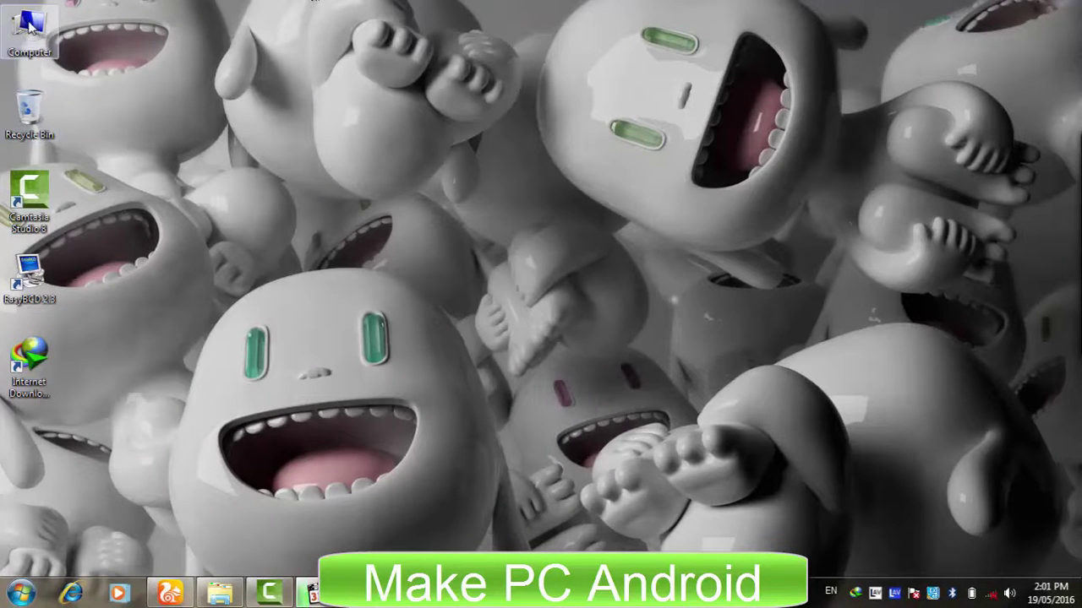
Open Computer Management via Computer > Manage and show Disk Management under Storage
right_click(28, 23)
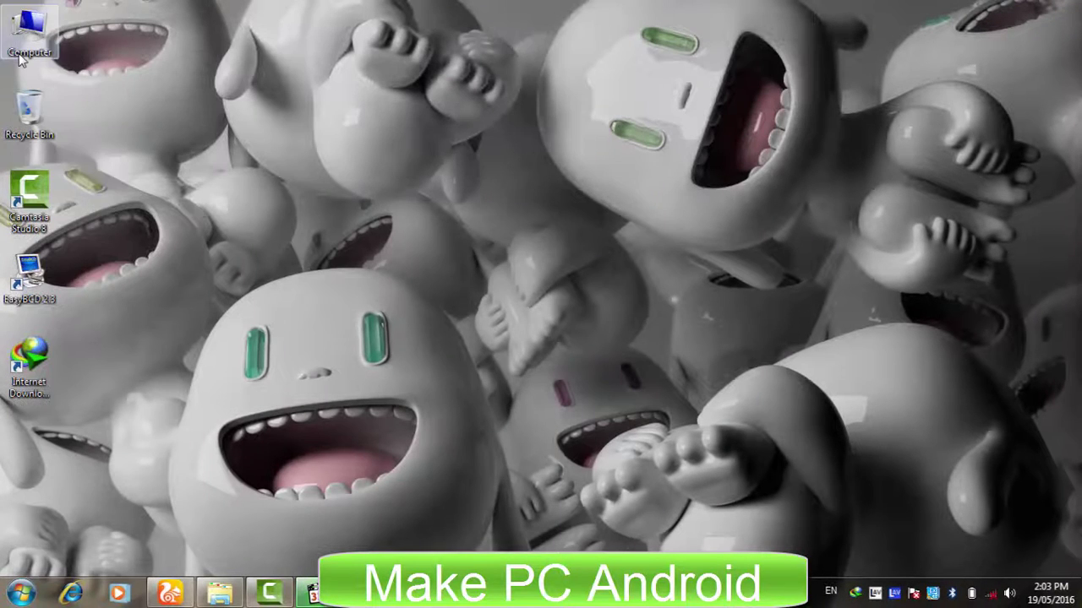
right_click(20, 54)
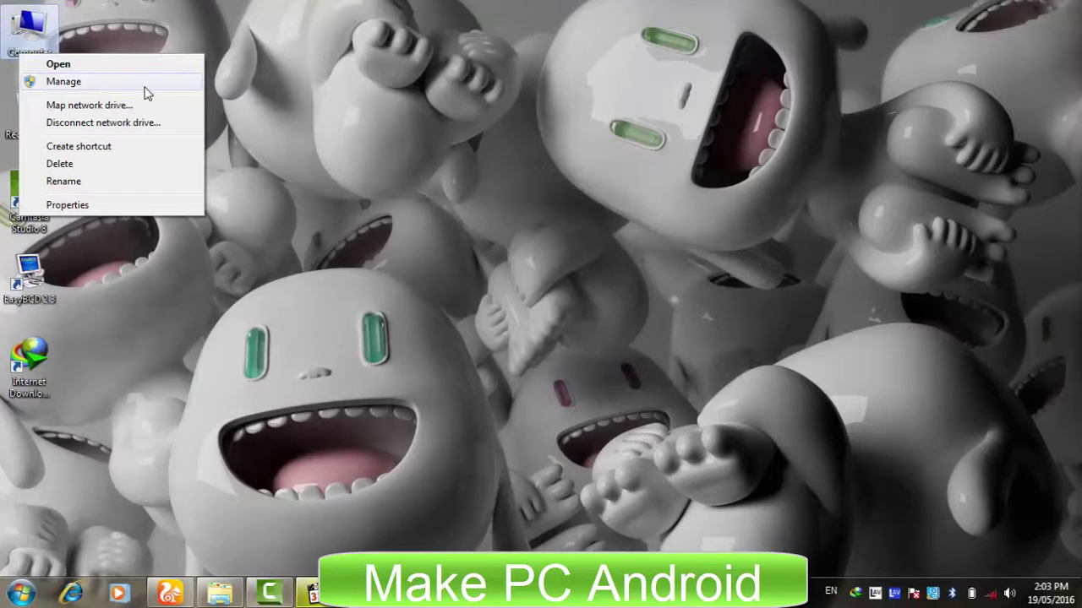
click(80, 81)
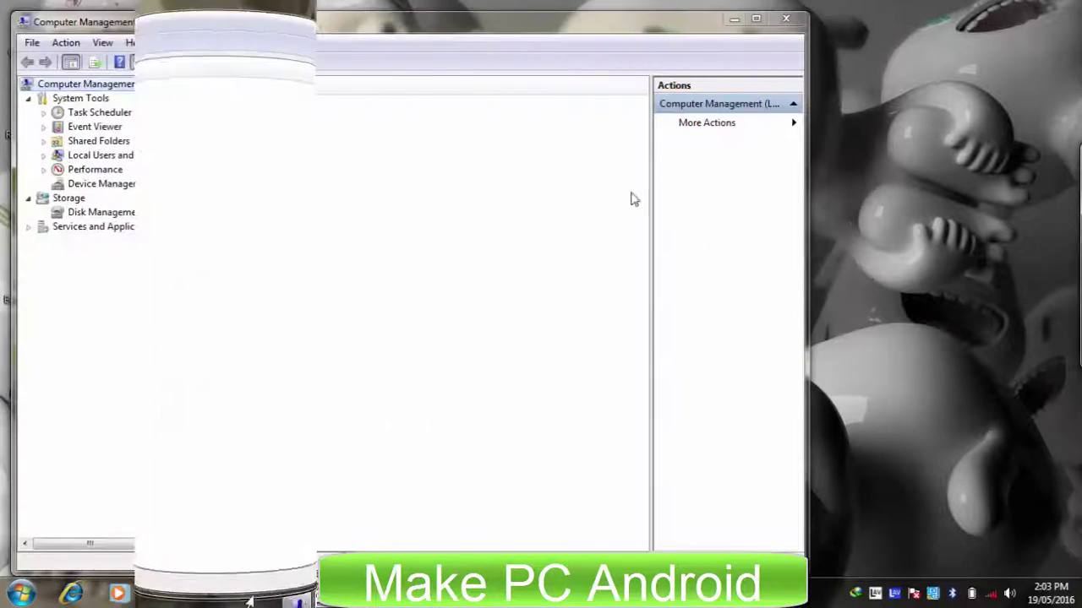
drag(430, 17, 515, 9)
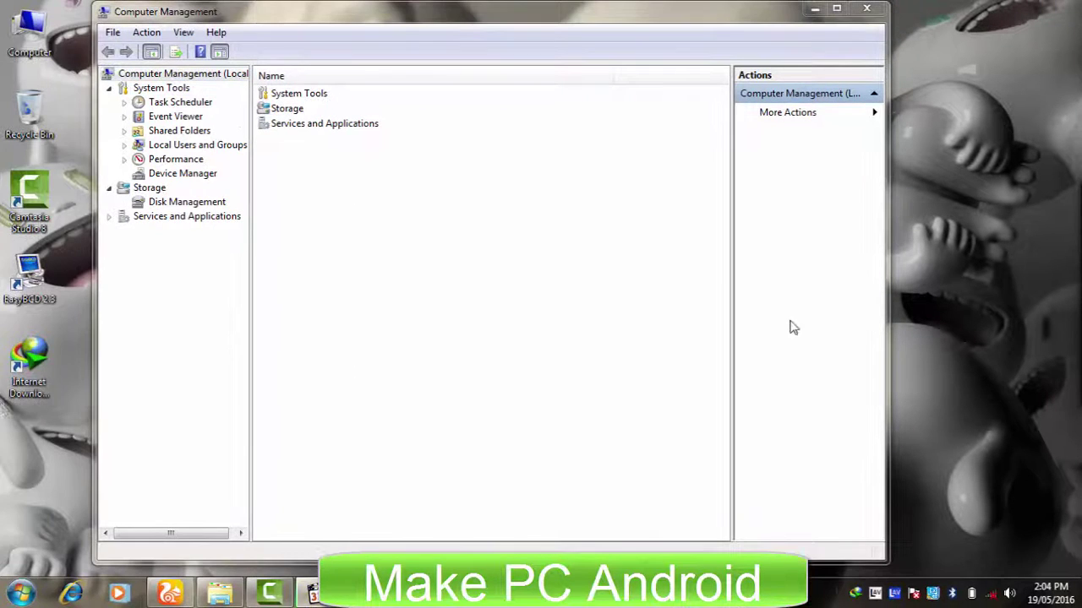
click(109, 190)
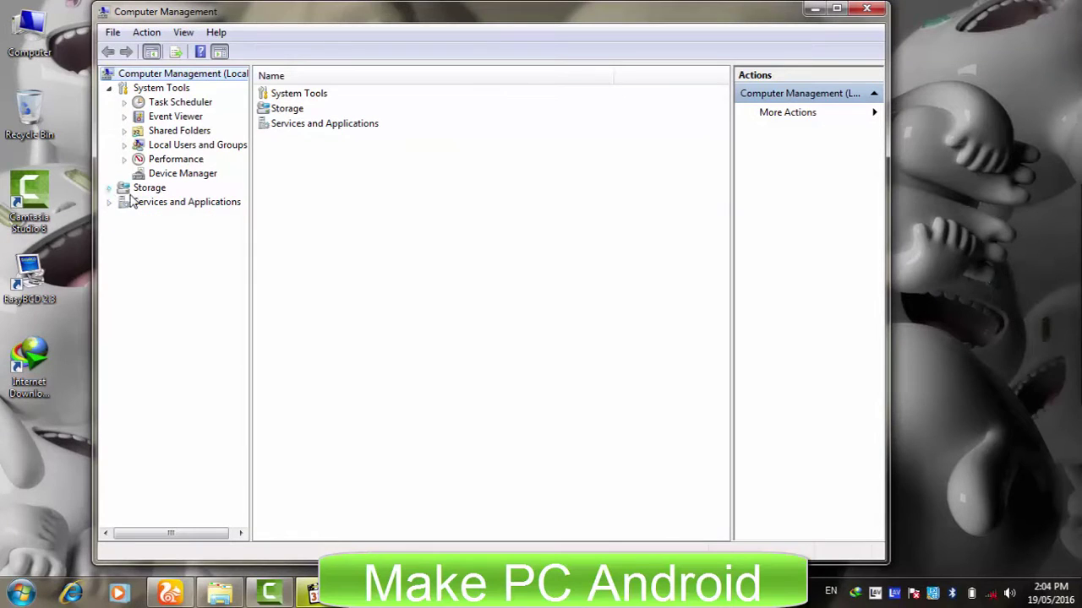
click(108, 187)
click(156, 205)
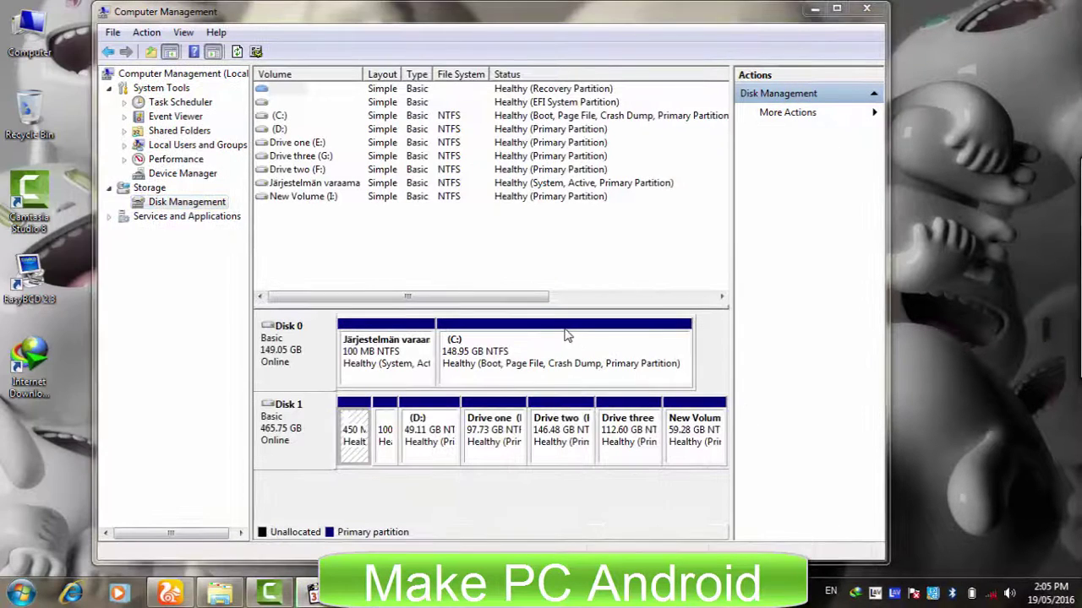
click(547, 356)
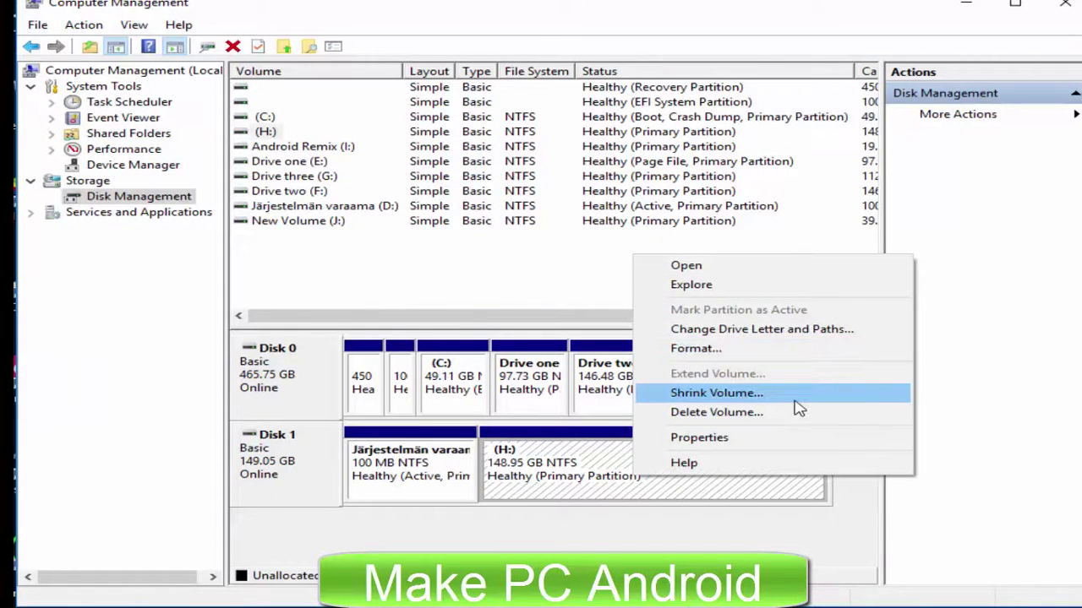
Shrink the H: volume by 121800 MB with Shrink Volume
click(792, 394)
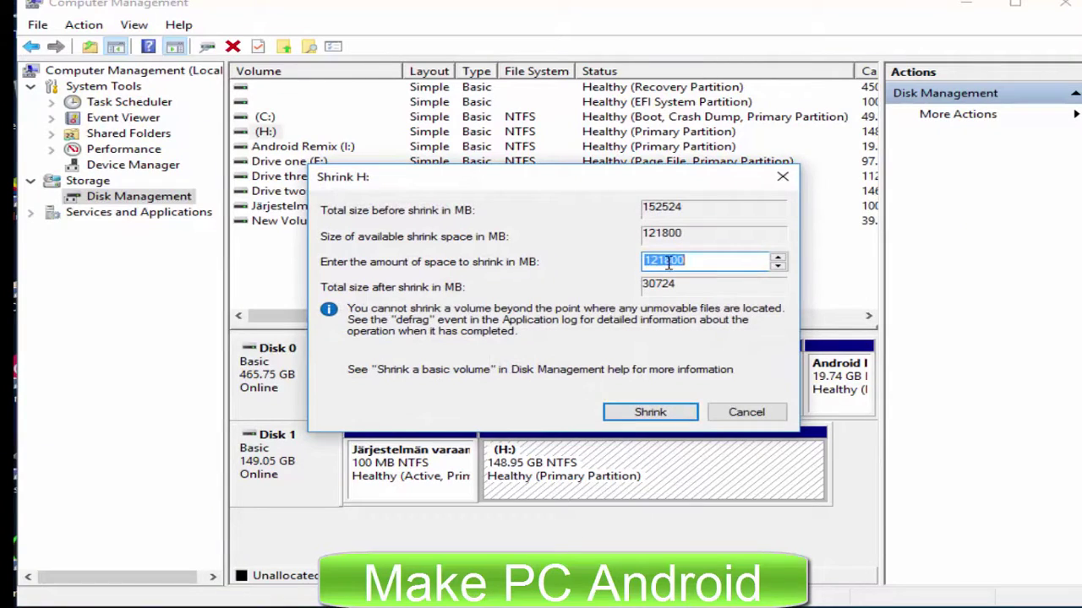
click(663, 262)
click(650, 413)
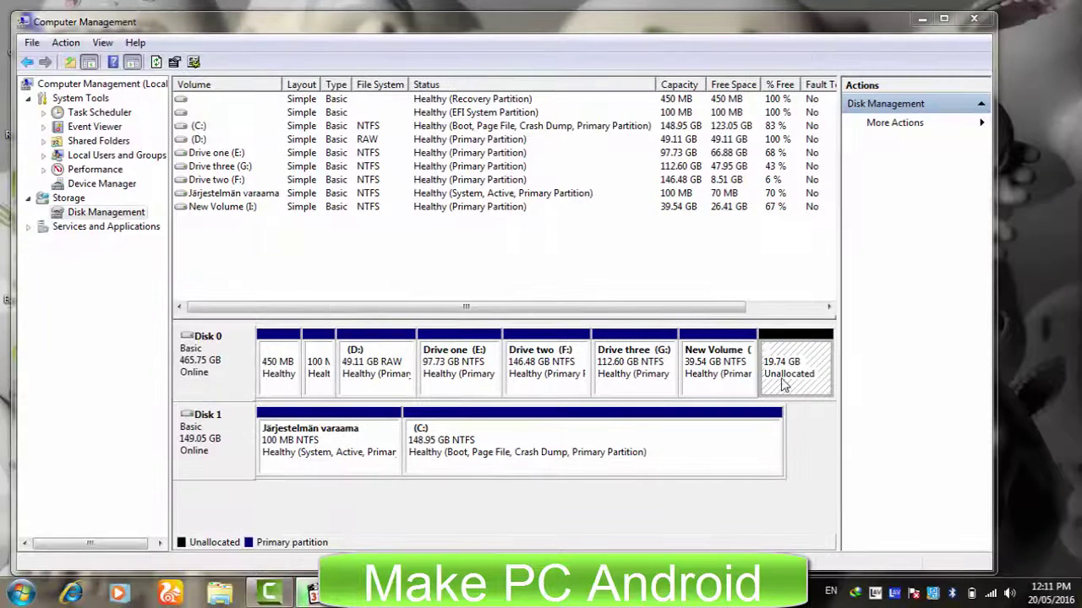
Start a New Simple Volume on the unallocated space with 20210 MB and drive letter H
right_click(784, 385)
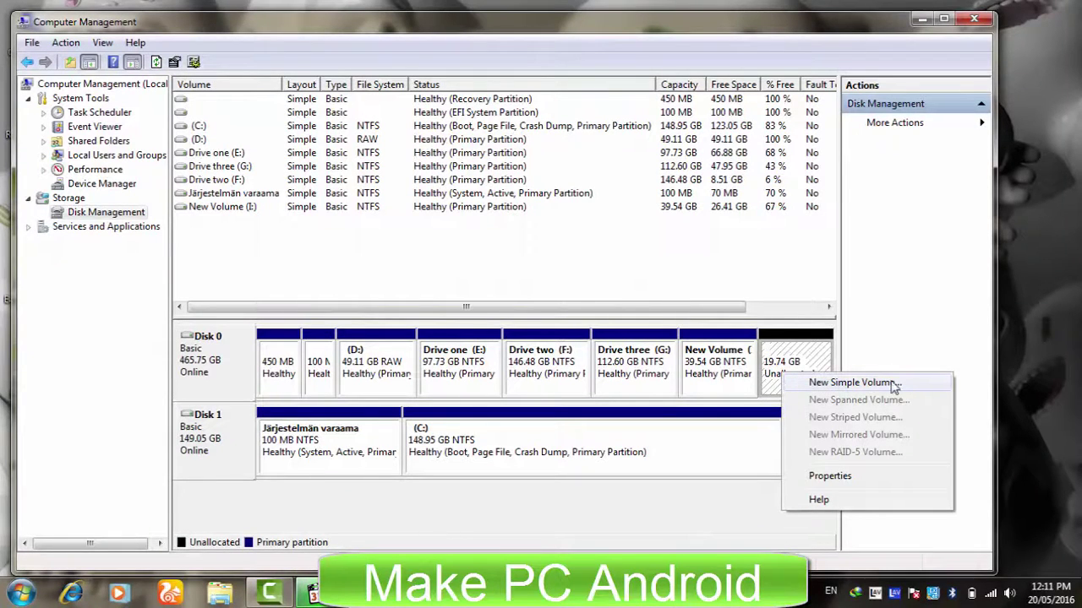
click(853, 383)
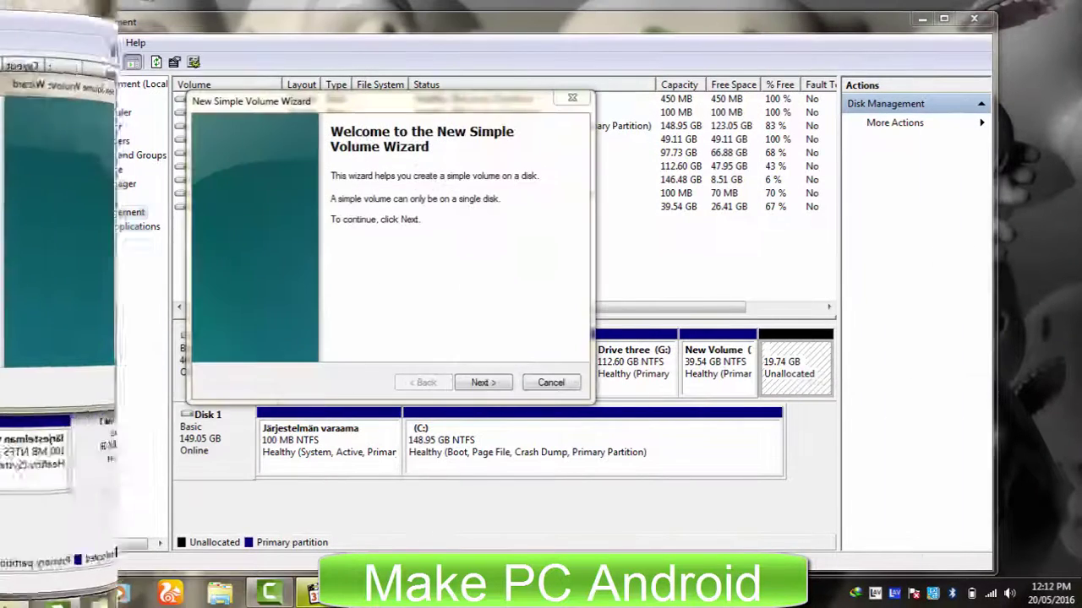
click(478, 383)
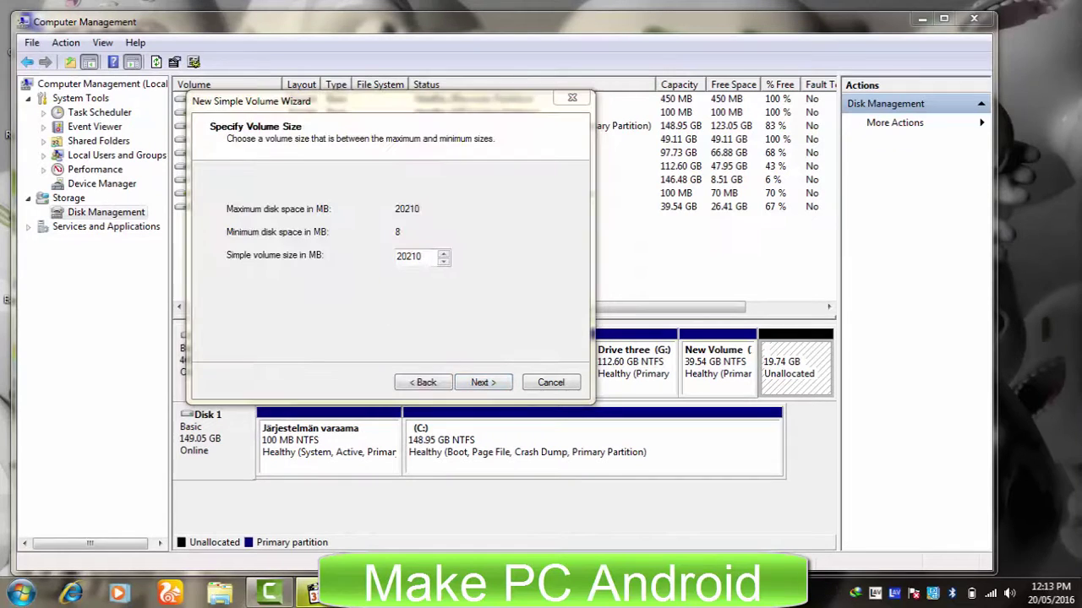
double_click(411, 261)
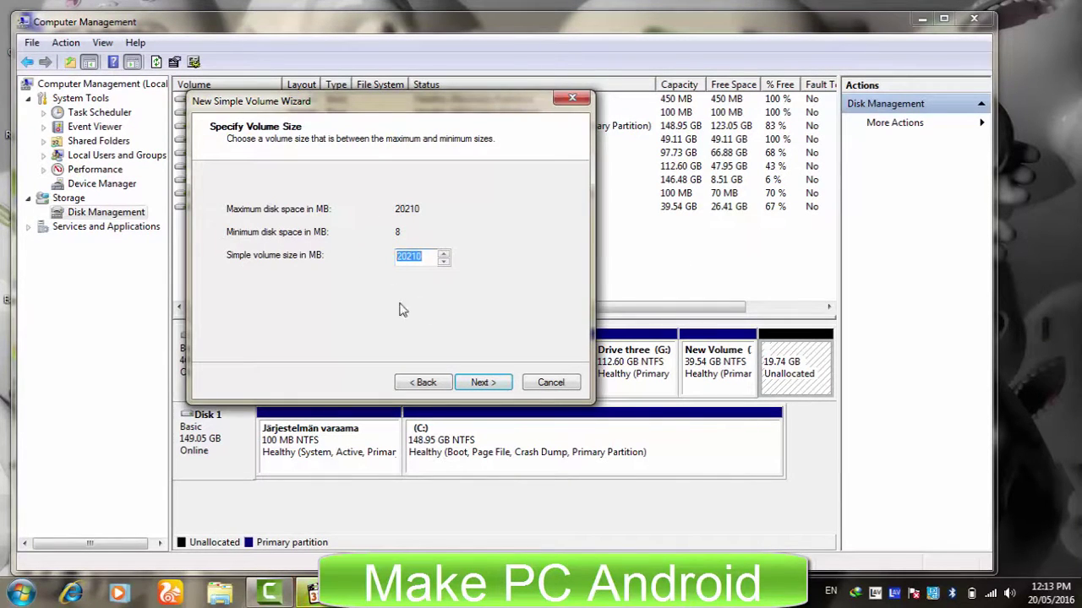
click(480, 383)
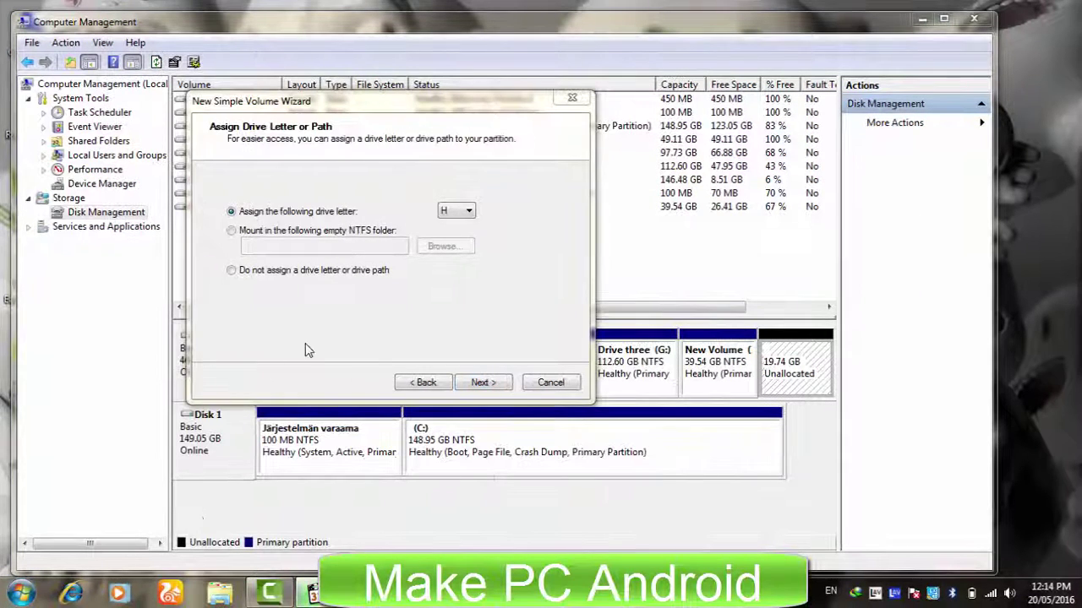
click(483, 382)
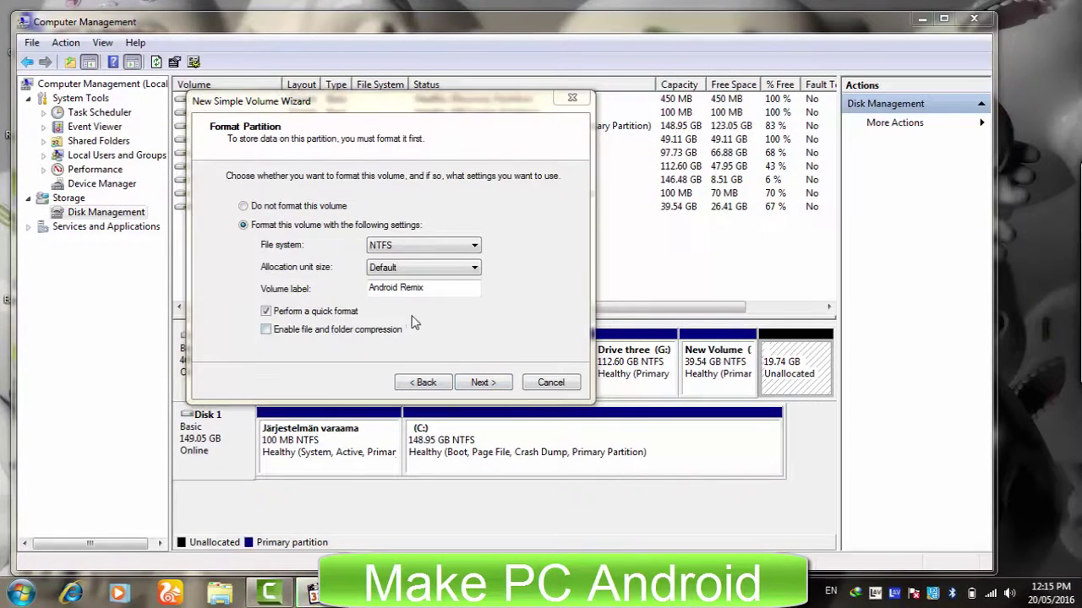
Label the volume 'Android Remix', quick-format it as NTFS and finish the wizard
drag(369, 287, 428, 288)
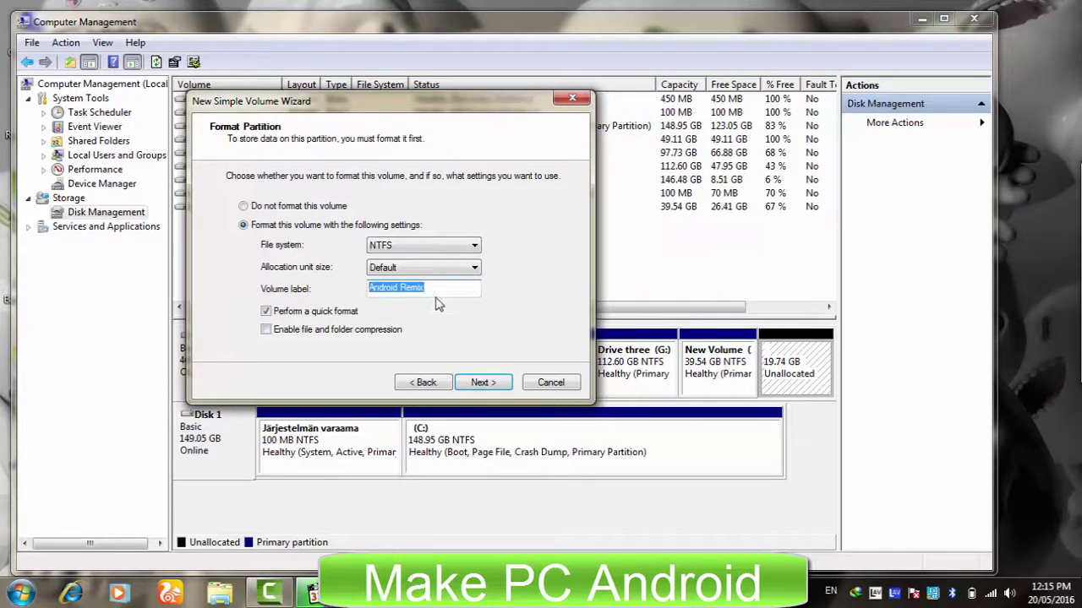
click(462, 382)
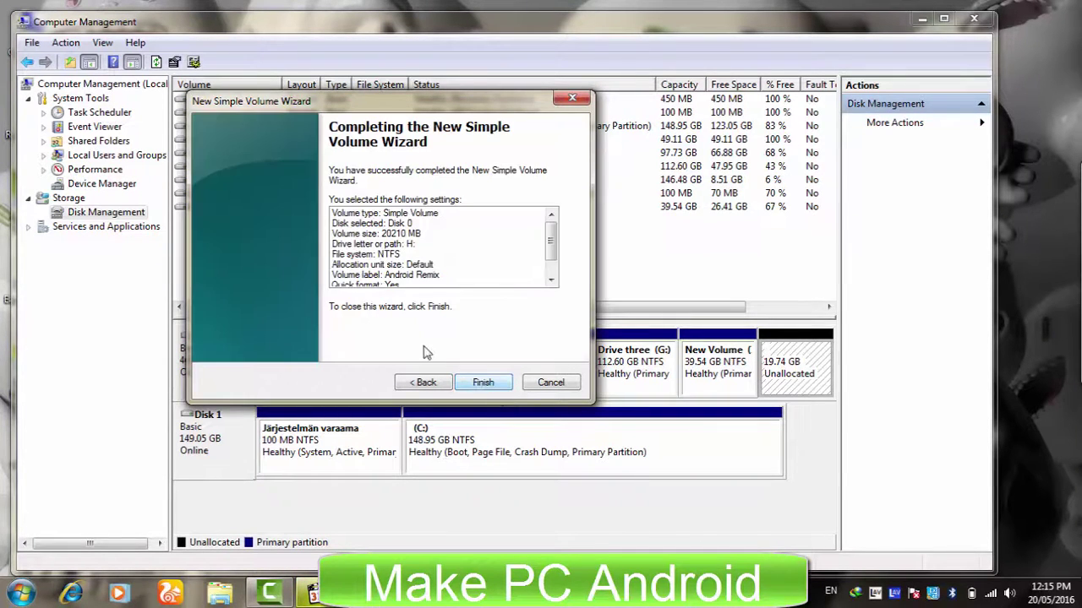
click(500, 384)
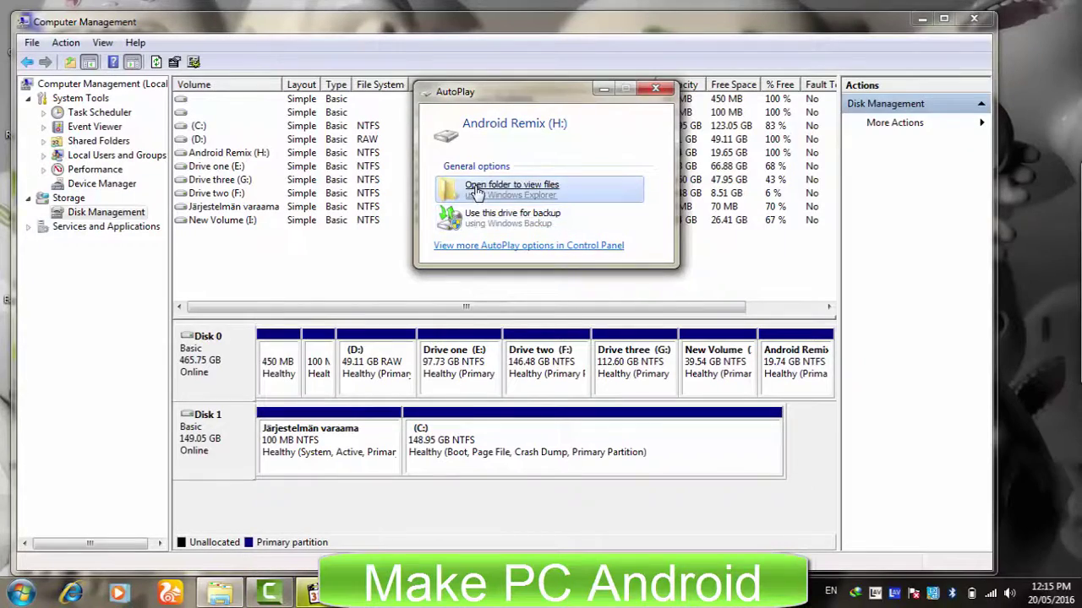
Extract the Remix OS zip archive with WinRAR onto the Android Remix (H:) drive
click(443, 193)
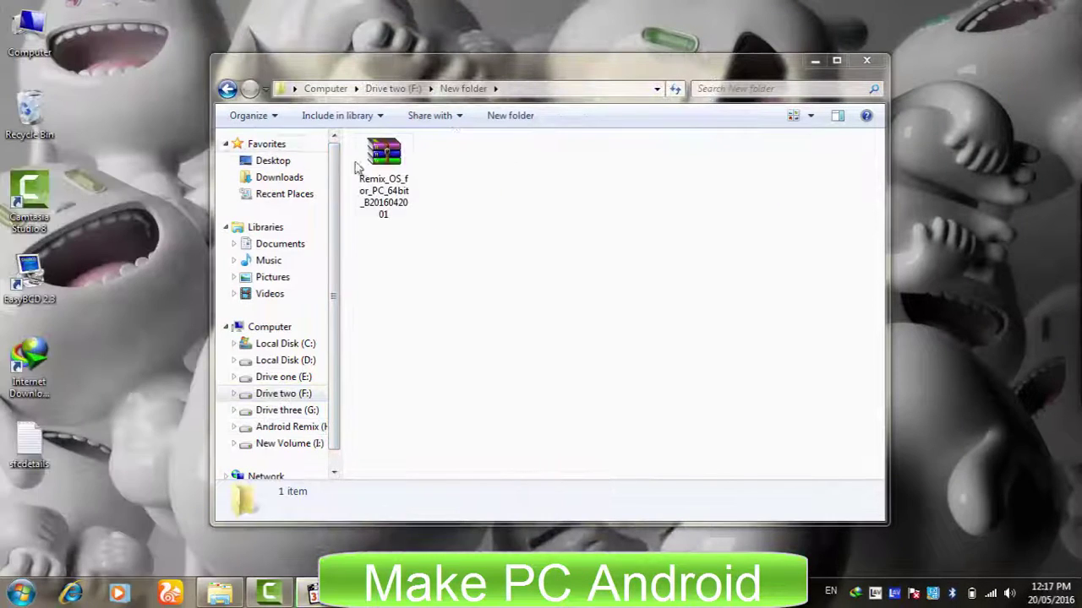
click(402, 185)
right_click(402, 184)
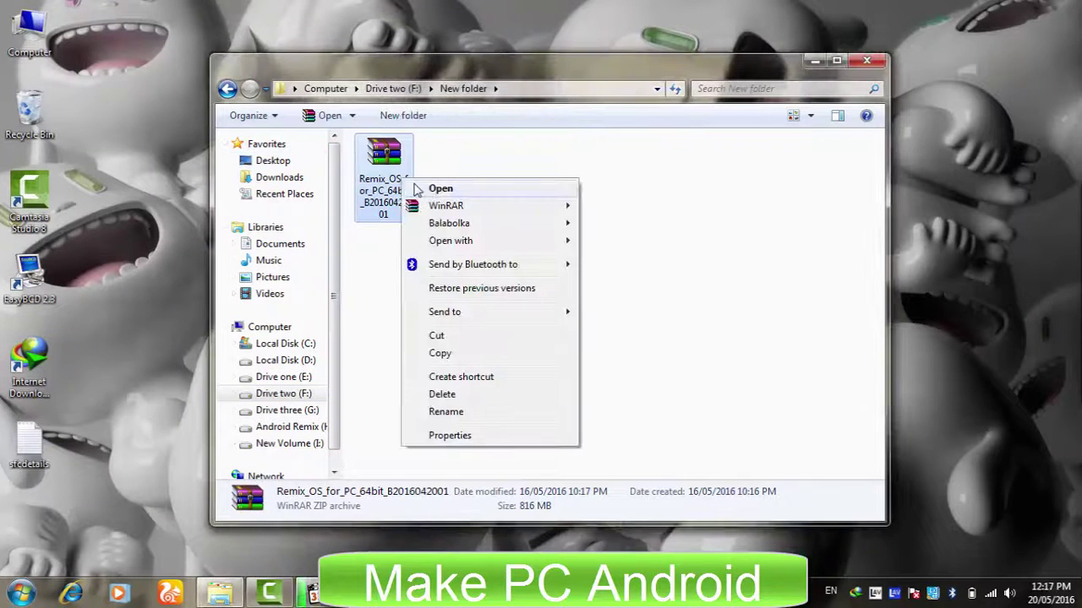
mouse_move(545, 210)
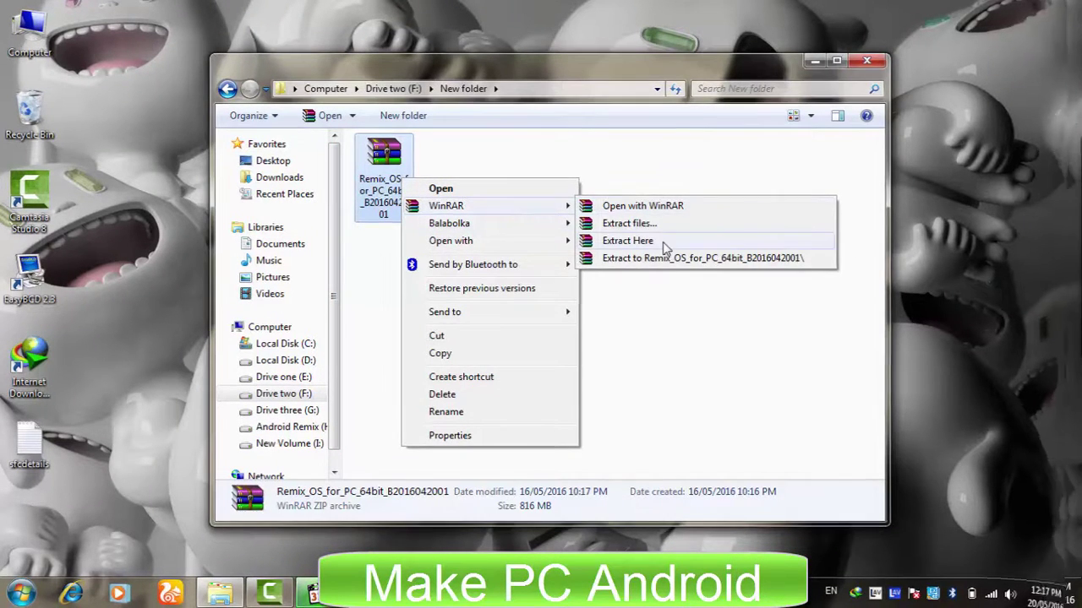
click(630, 223)
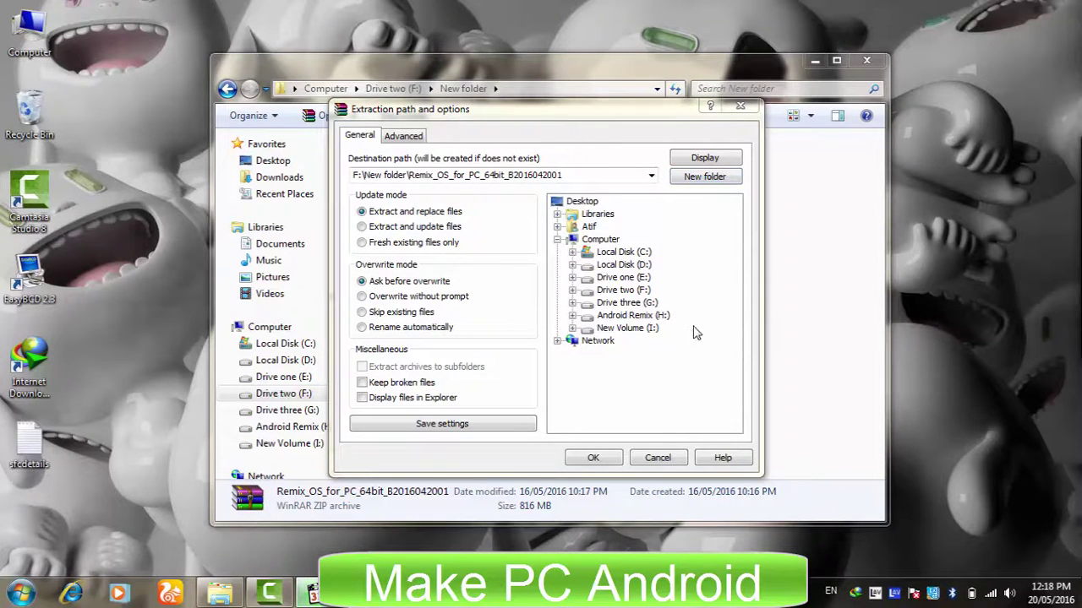
click(656, 316)
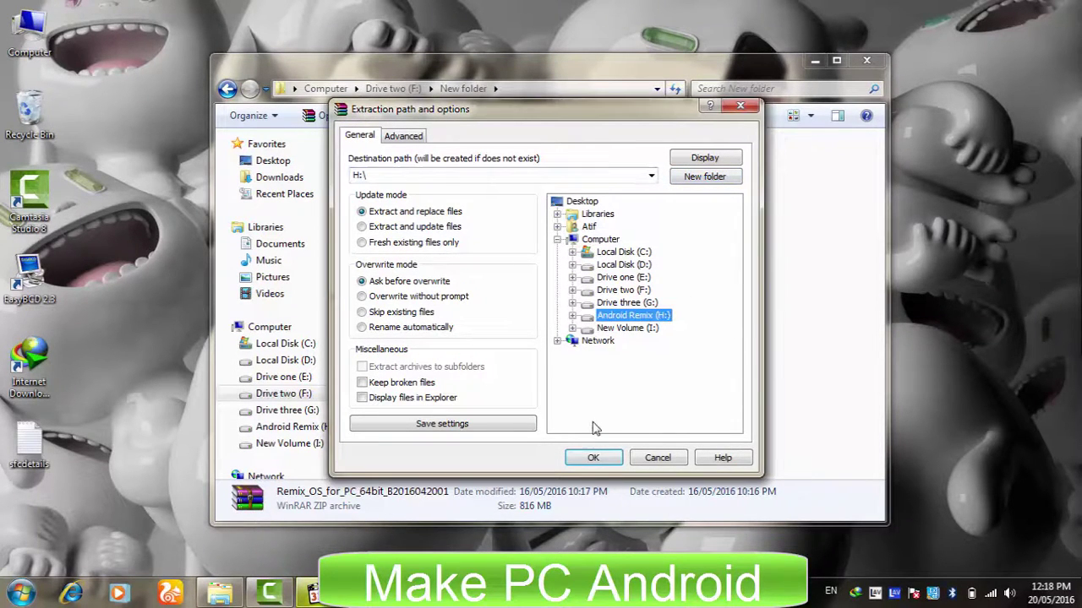
click(603, 457)
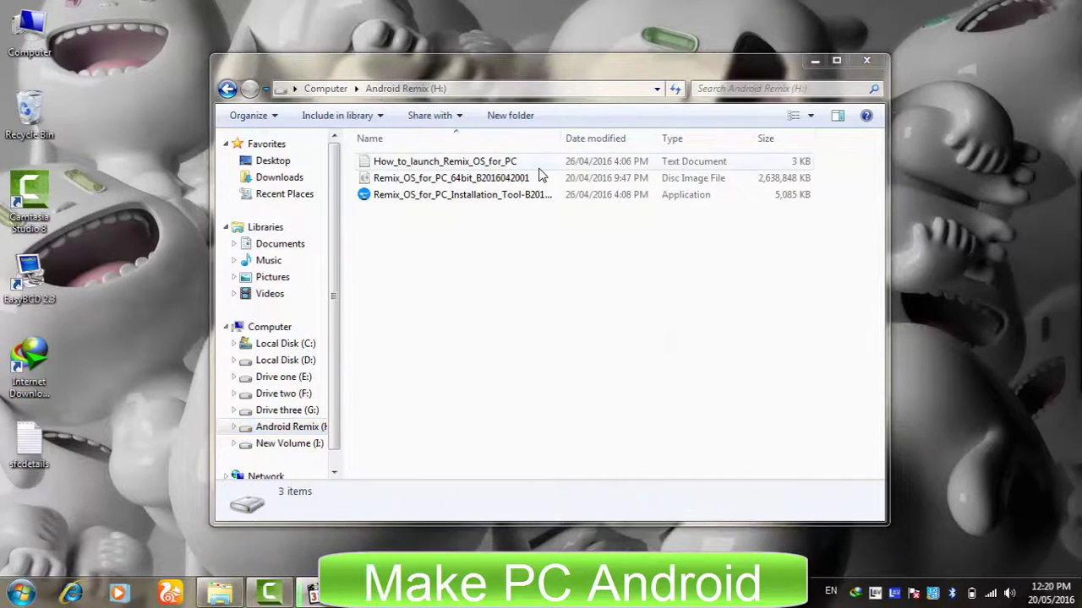
Unpack the Remix OS ISO onto H: using WinRAR's Extract Here
right_click(504, 182)
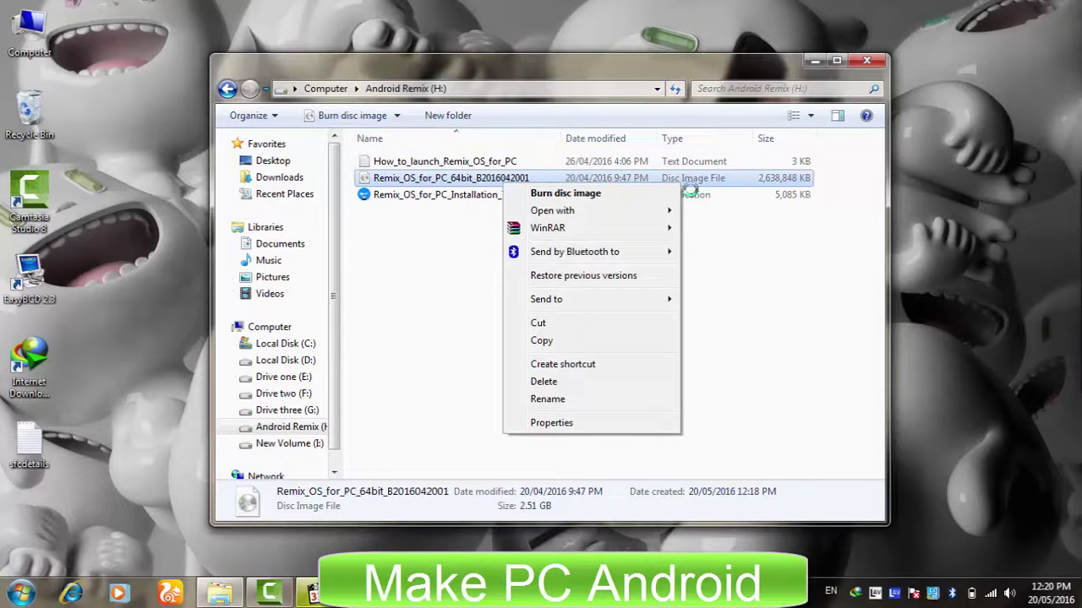
click(566, 239)
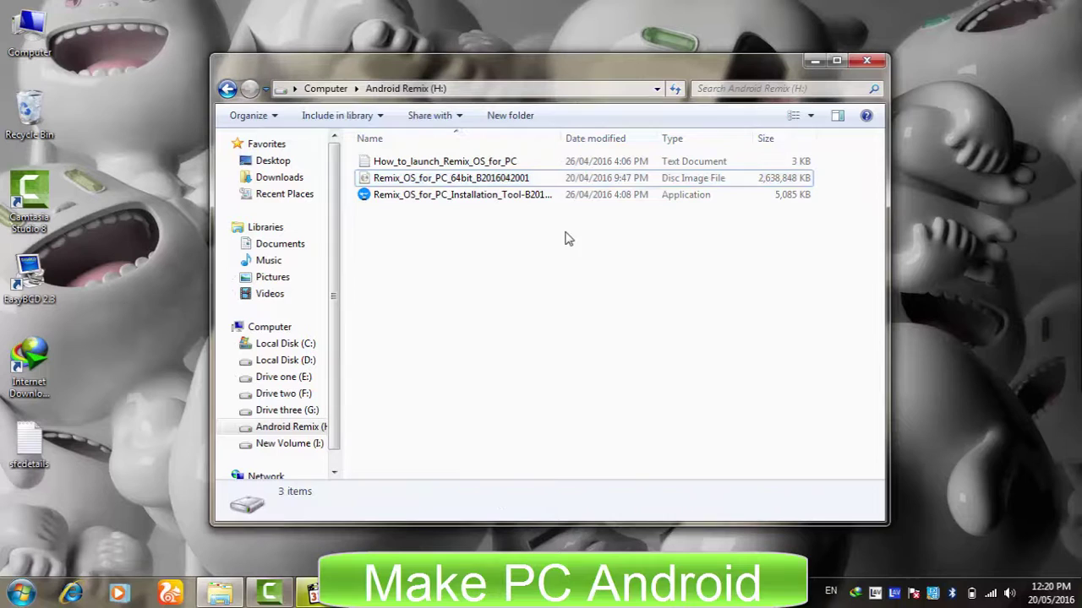
right_click(483, 184)
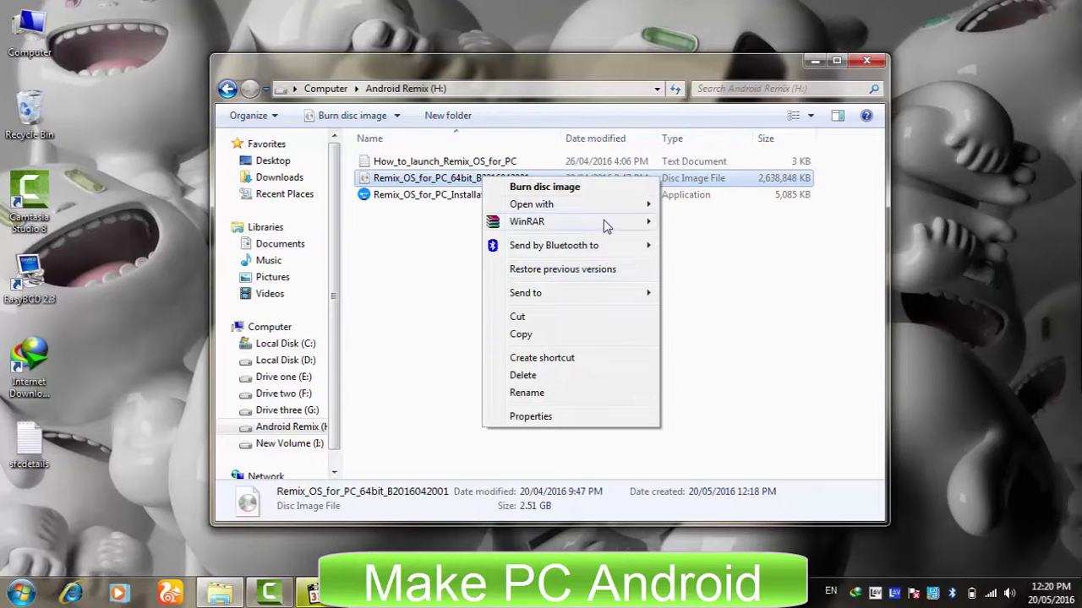
mouse_move(609, 224)
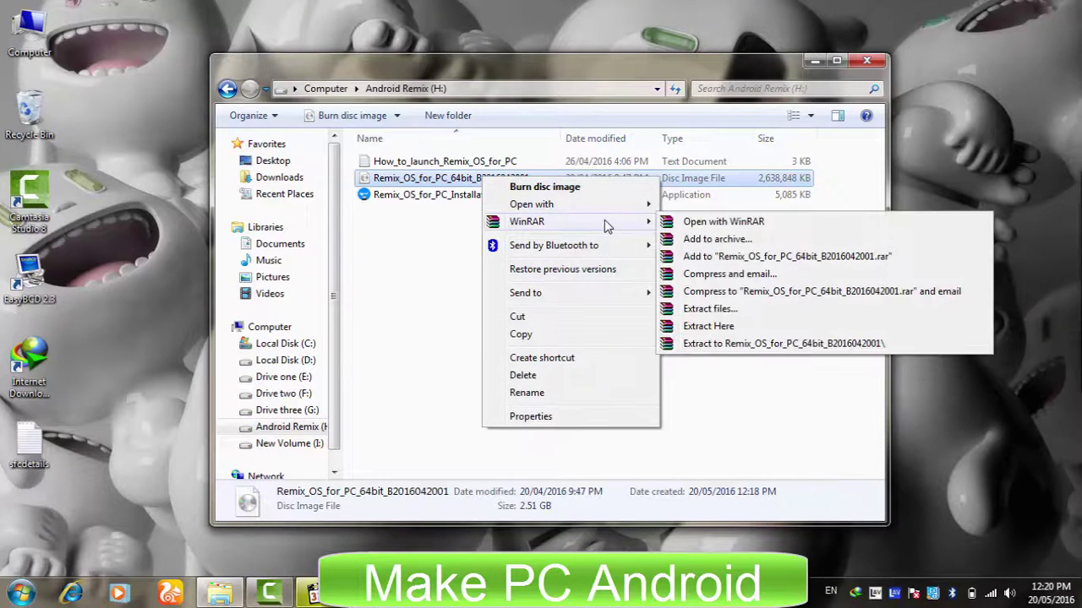
click(732, 325)
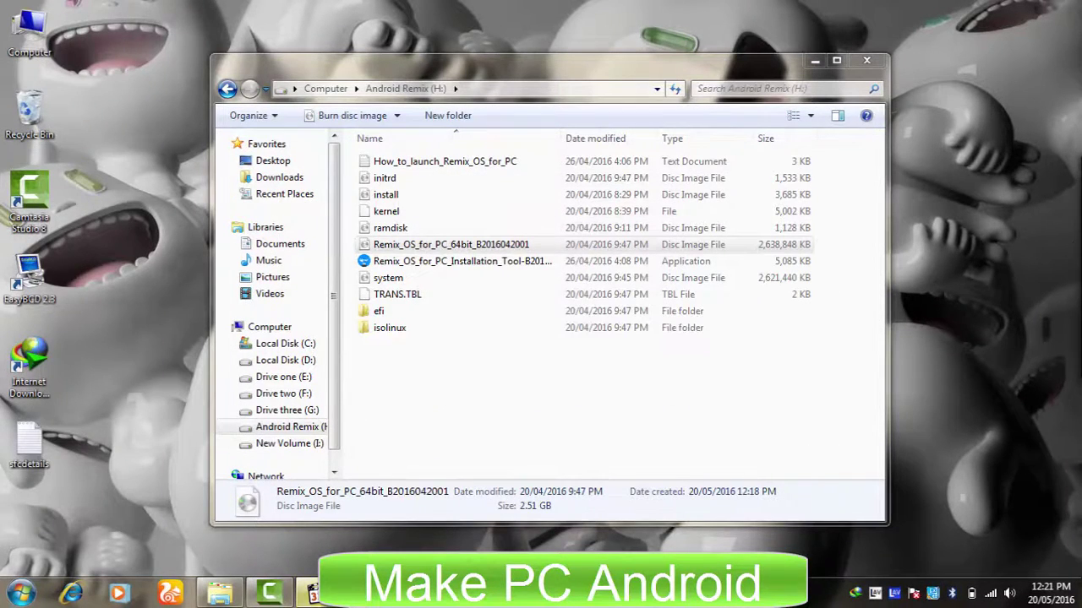
click(25, 286)
In EasyBCD, start a new ISO boot entry pointing to the Remix OS image on H:
double_click(25, 285)
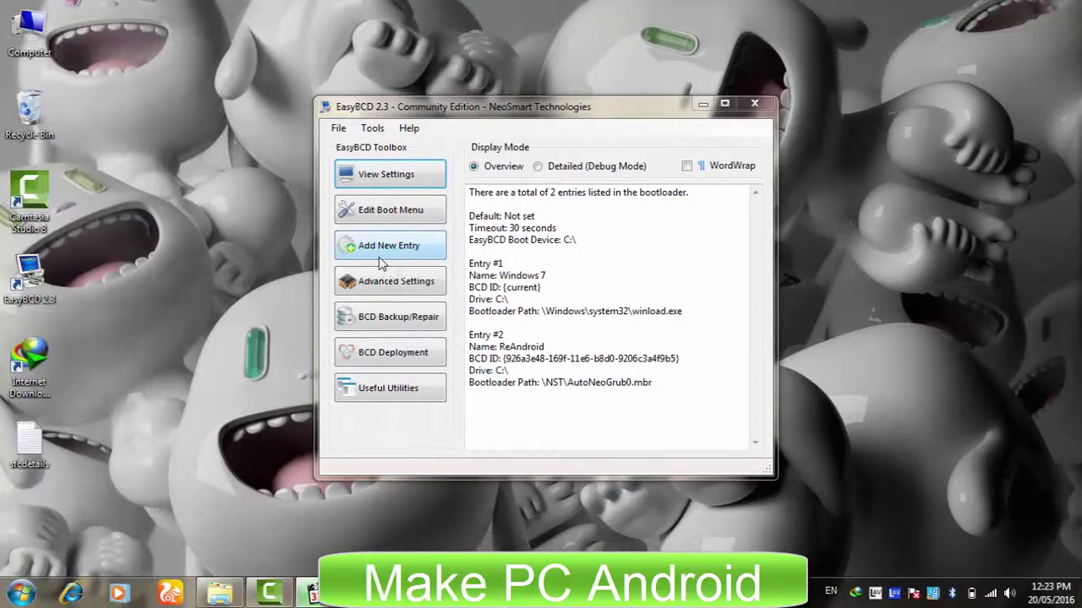
click(370, 250)
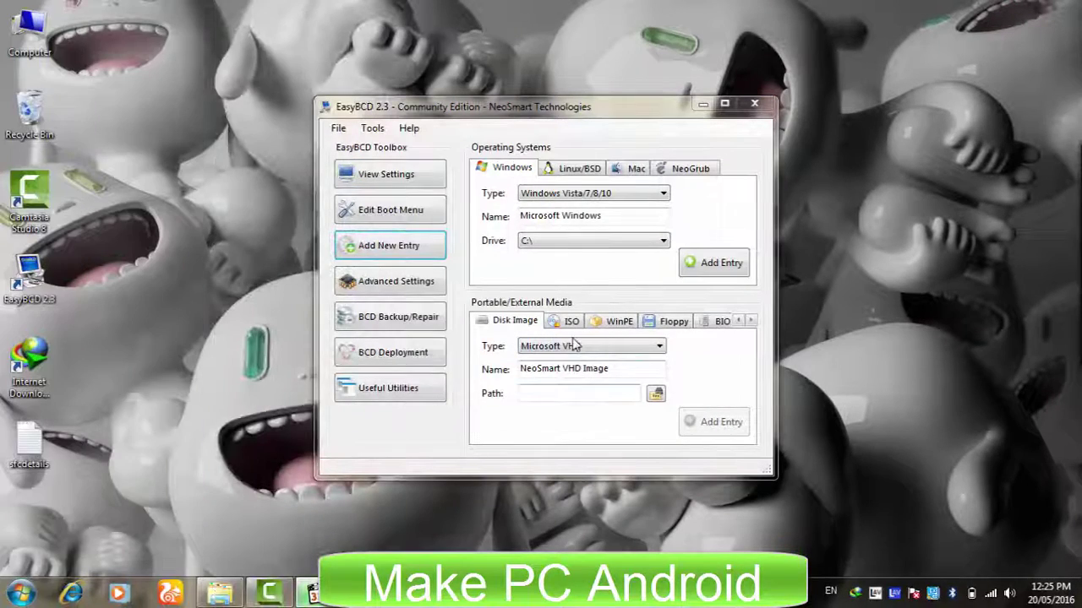
click(566, 323)
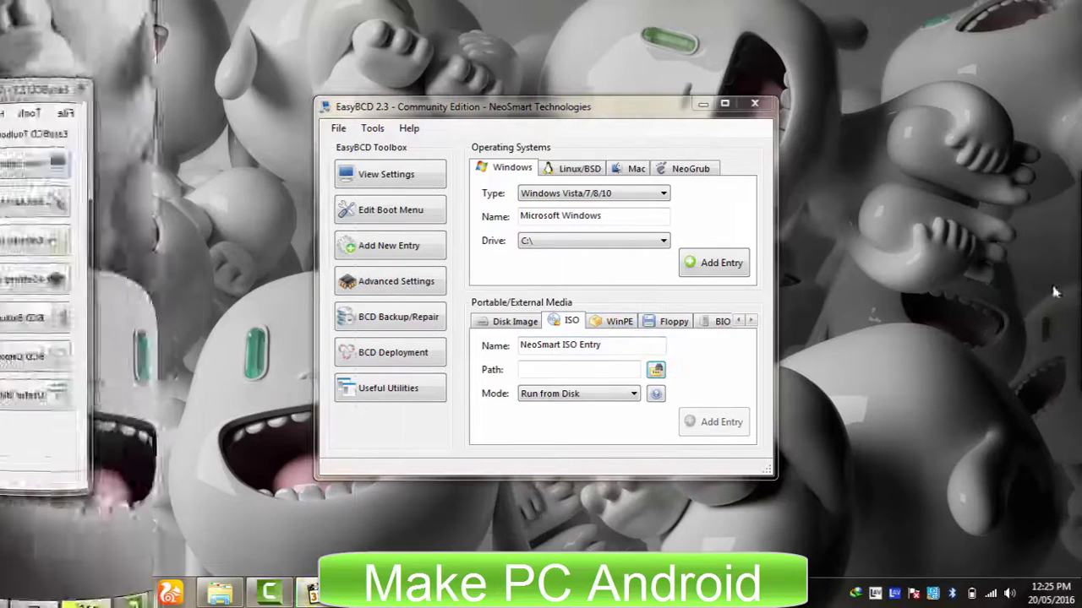
click(656, 370)
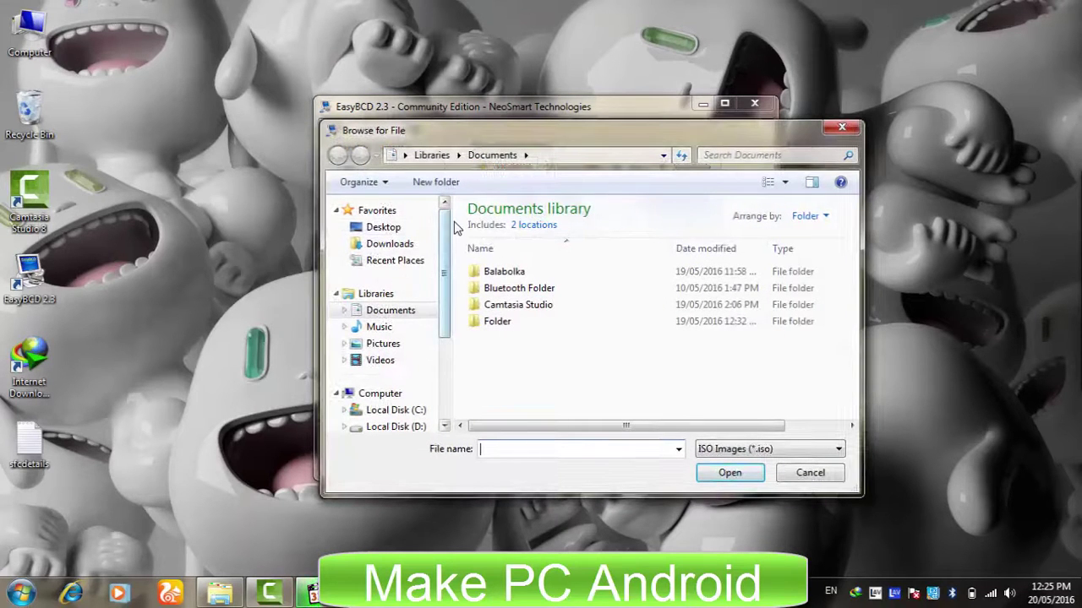
scroll(441, 235, down, 3)
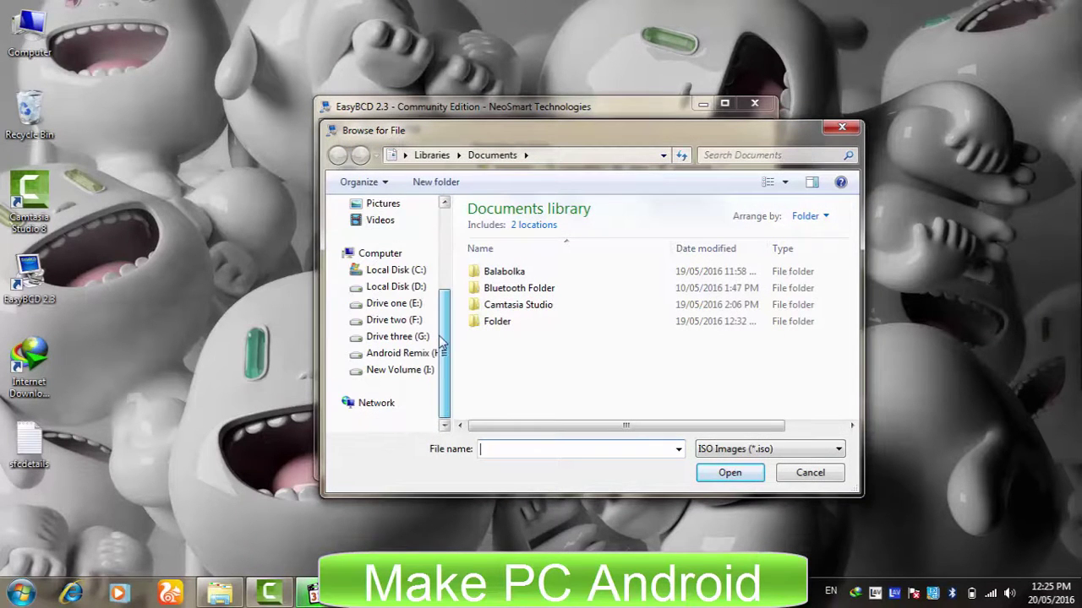
click(397, 353)
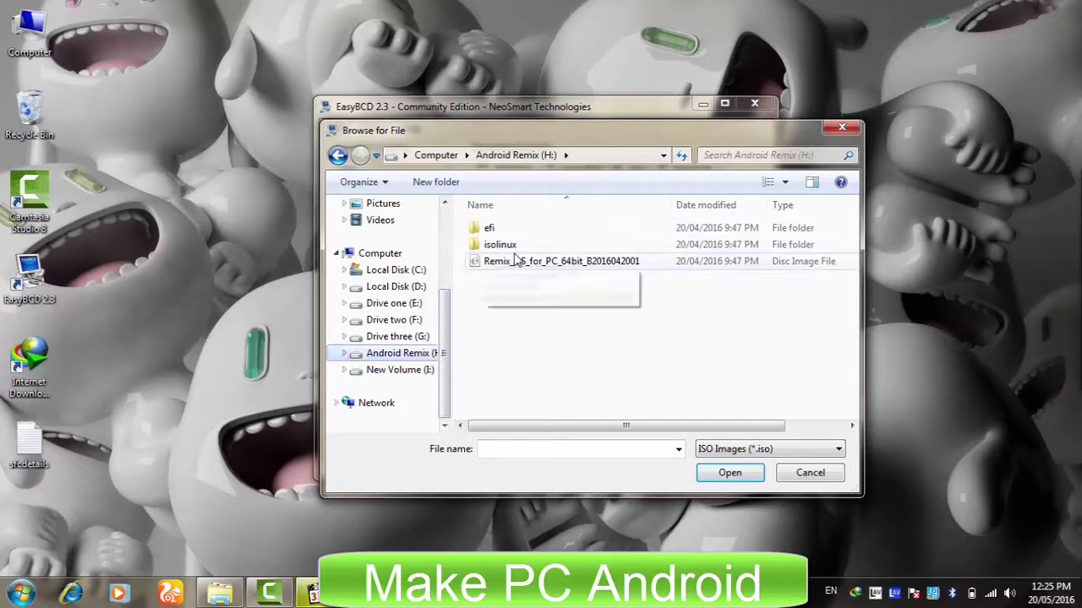
double_click(498, 262)
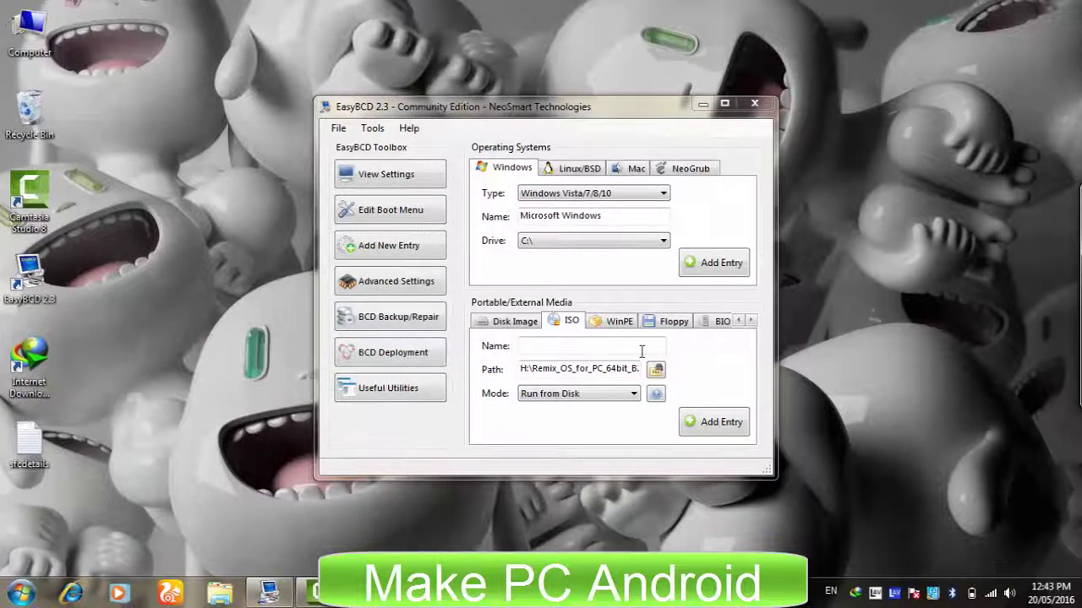
Name the entry 'Remix Operating System', add it, and confirm the boot menu lists it beside Windows 7
right_click(582, 348)
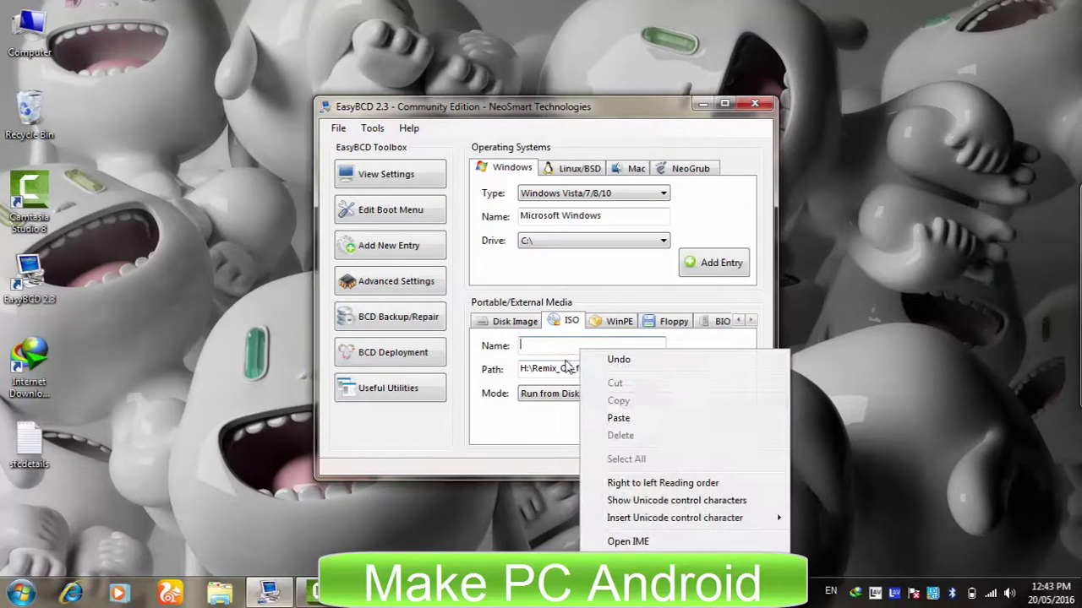
click(618, 419)
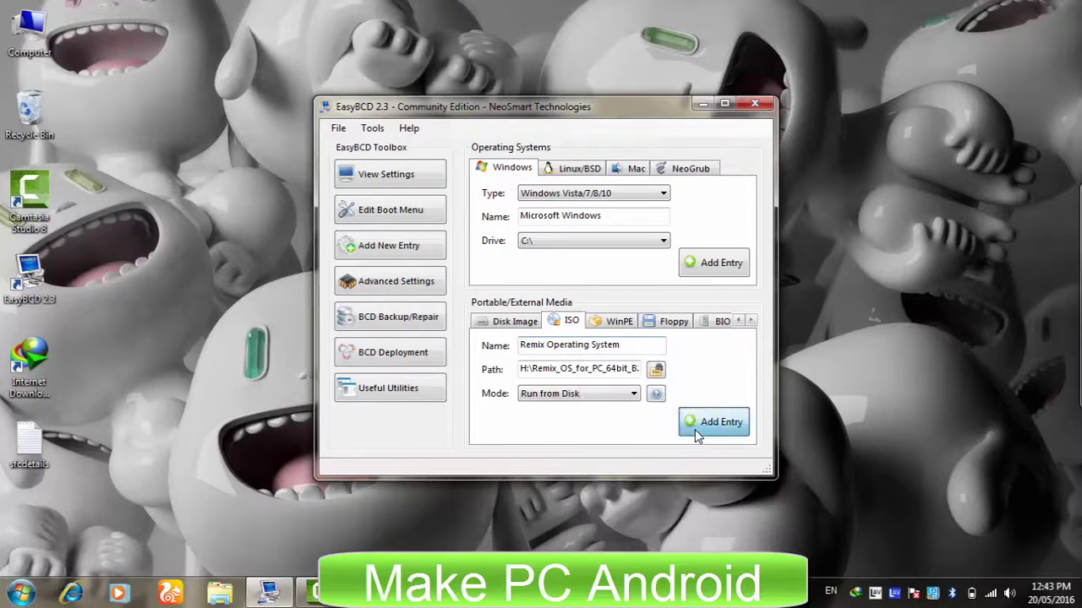
click(693, 423)
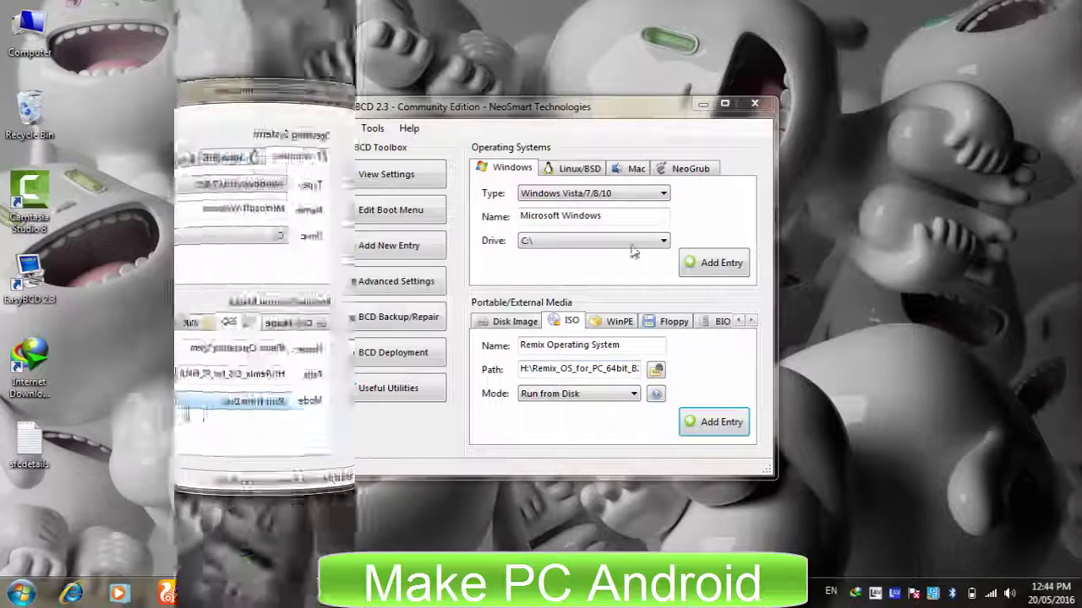
click(401, 210)
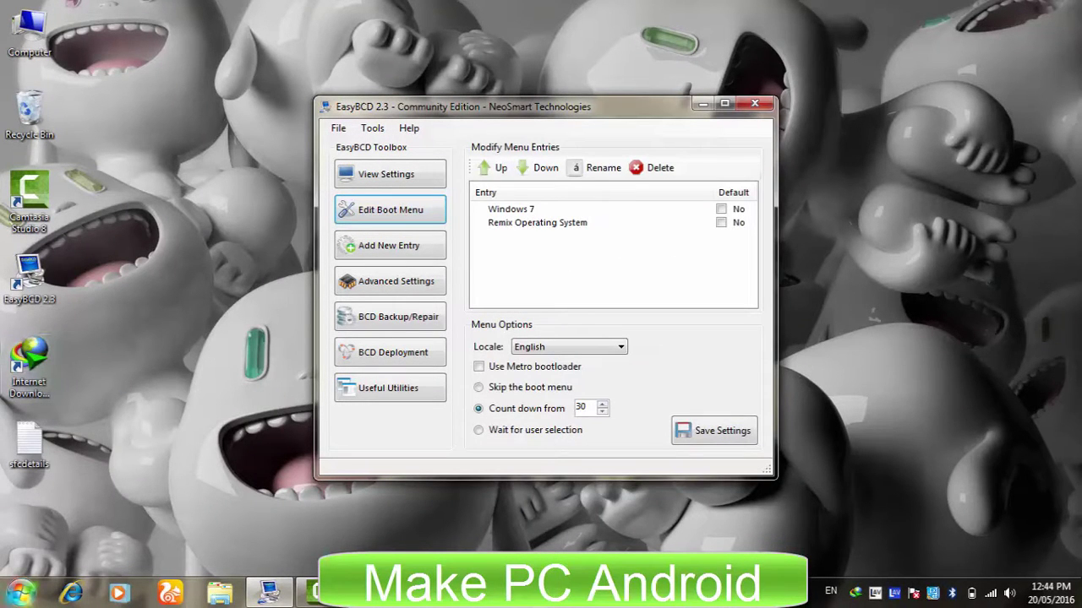
Restart the computer from the Start menu
click(20, 591)
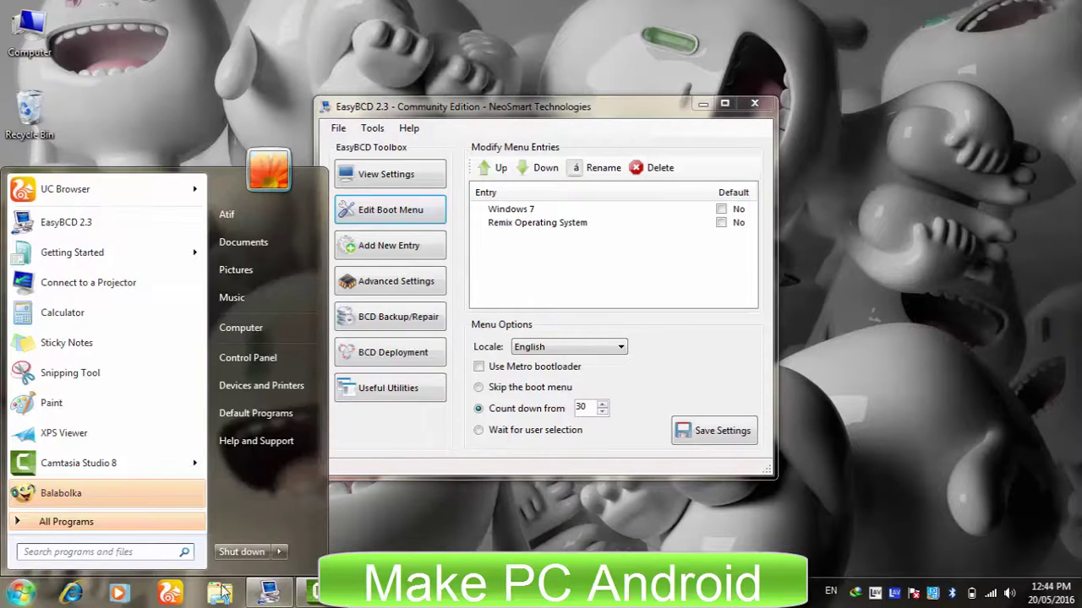
click(279, 552)
click(333, 514)
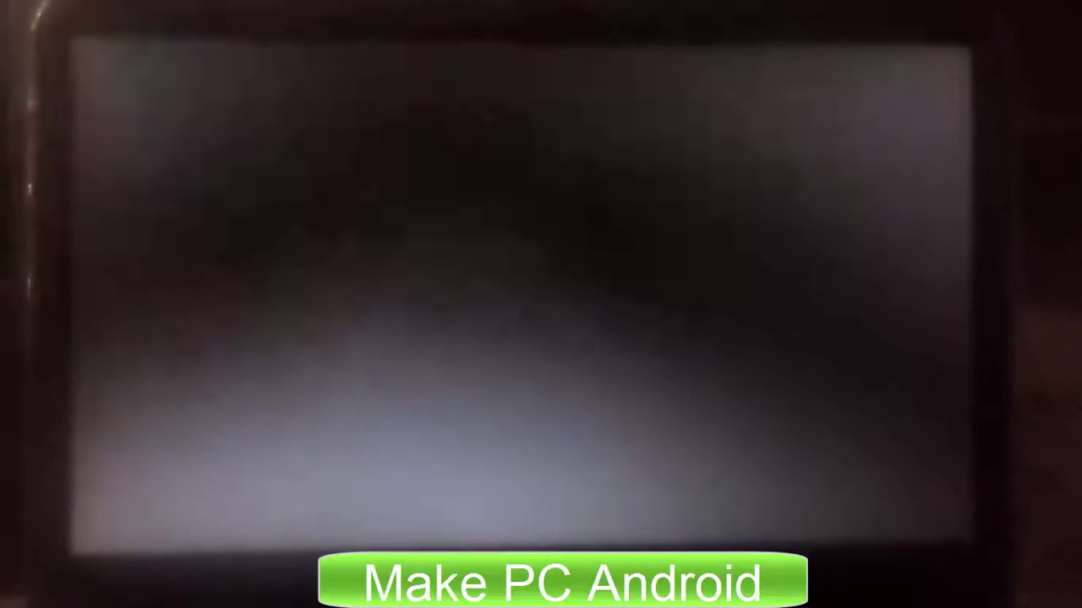
Choose the Remix entry in Windows Boot Manager and boot it
key(Down)
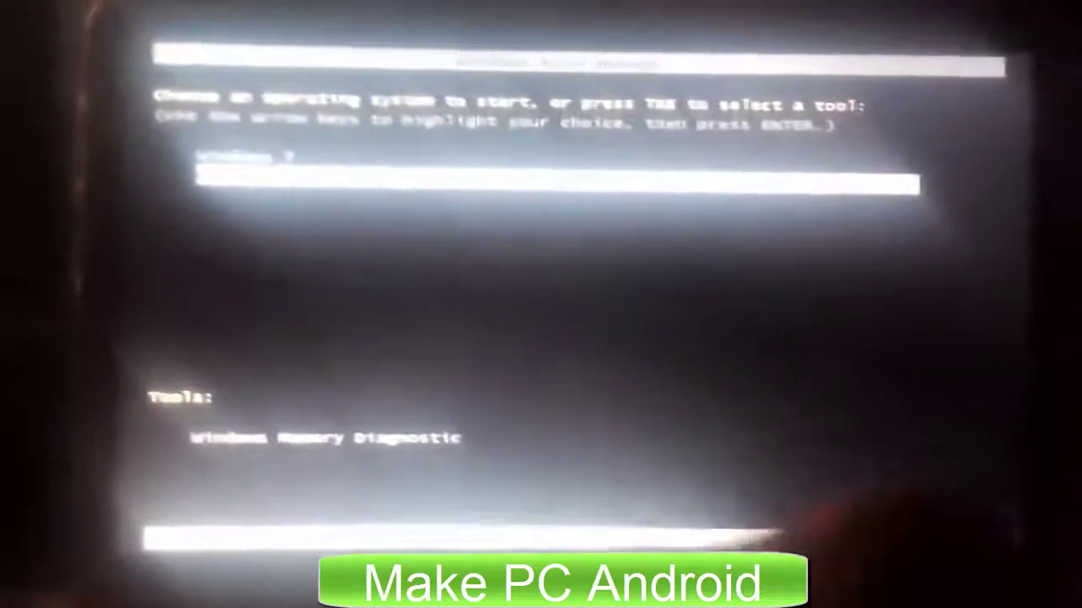
key(Return)
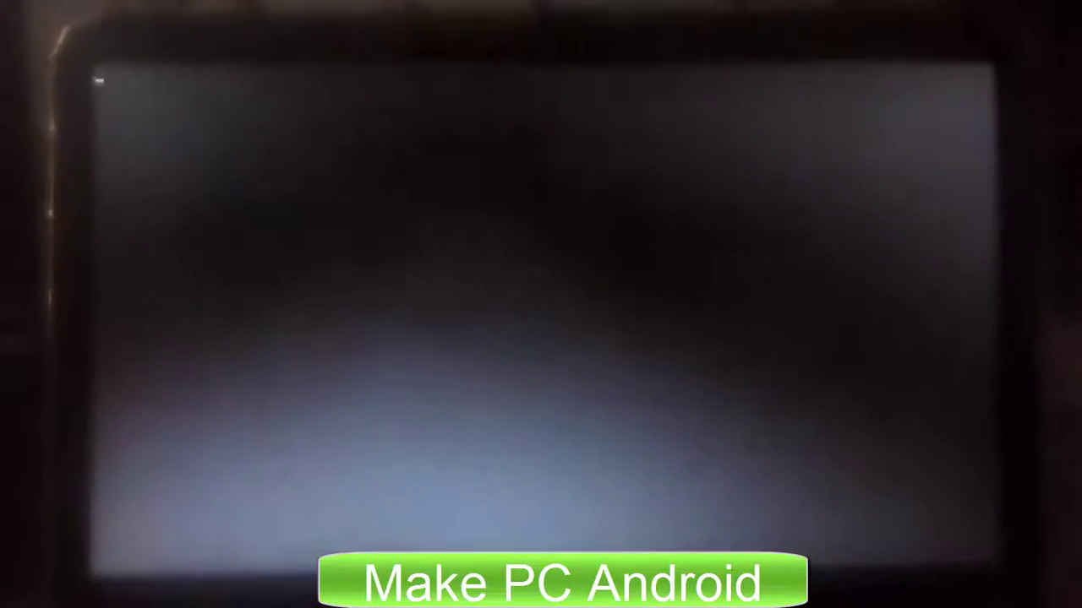